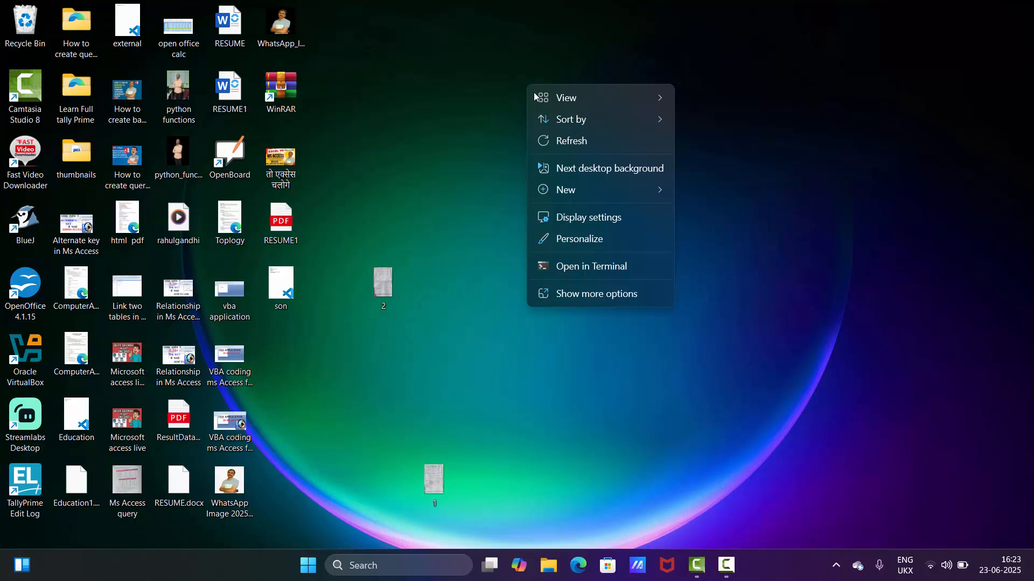
Refresh the desktop and launch Microsoft Access
left_click(570, 144)
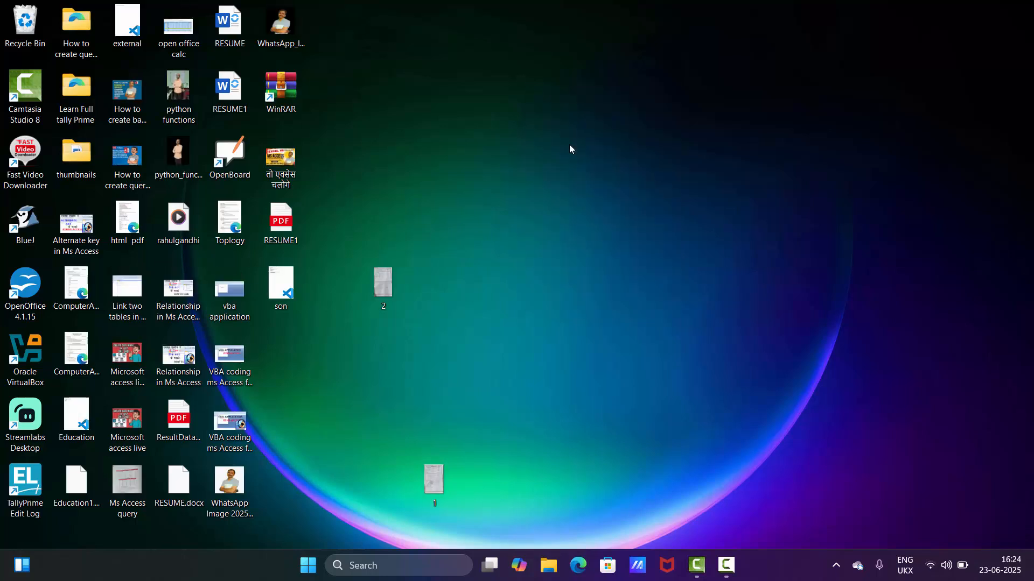
left_click(322, 564)
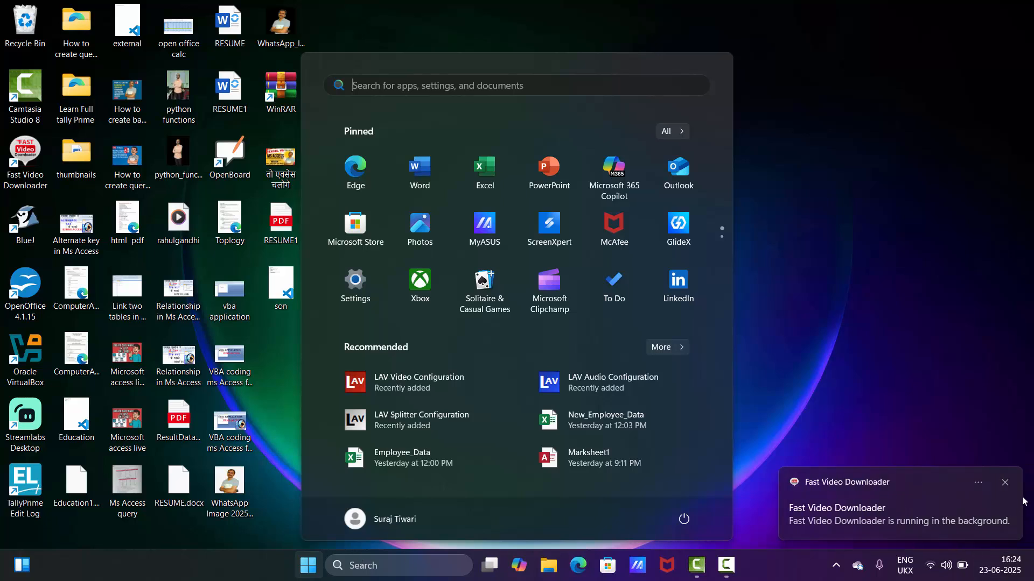
left_click(1005, 484)
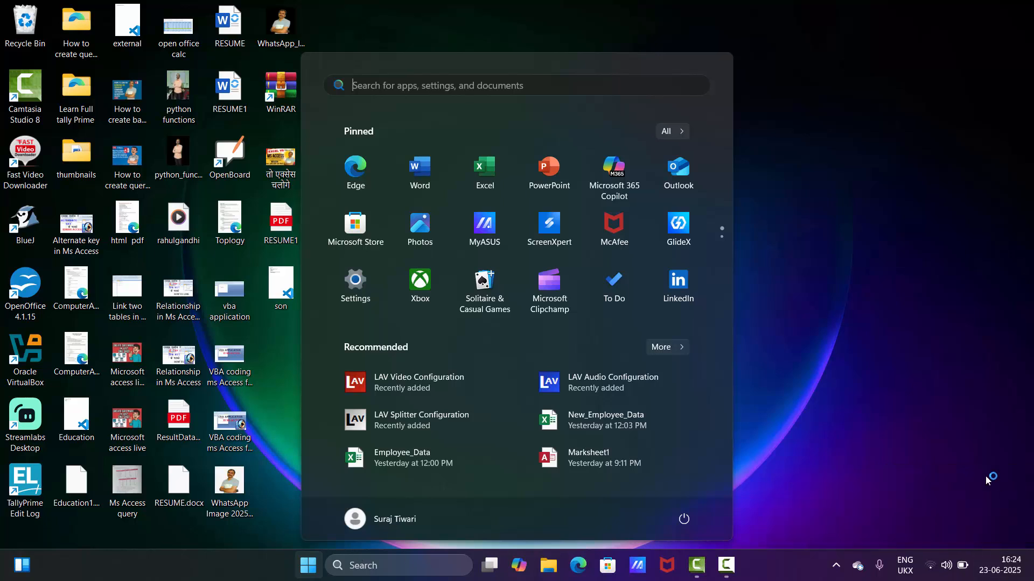
type("acc")
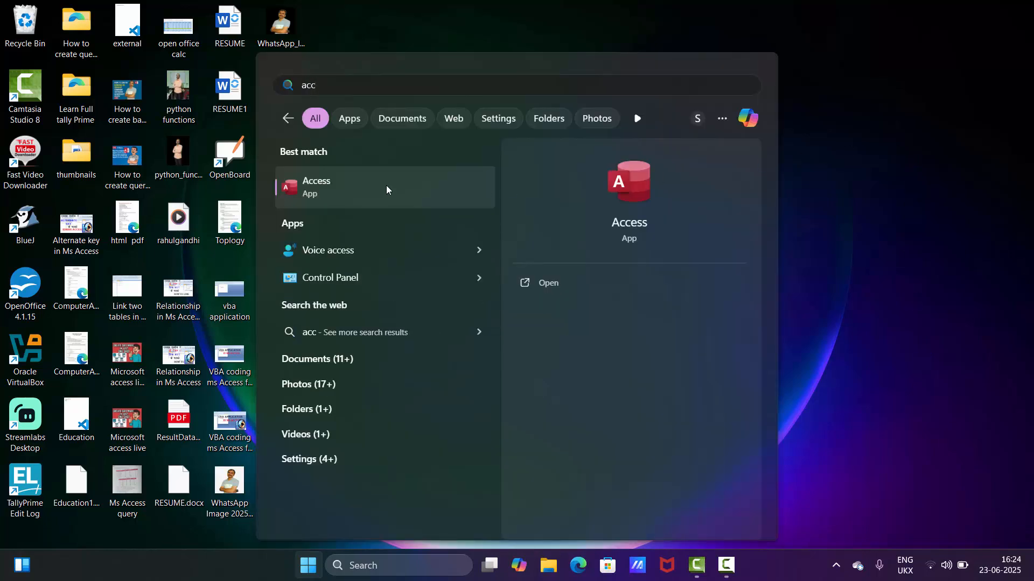
left_click(386, 186)
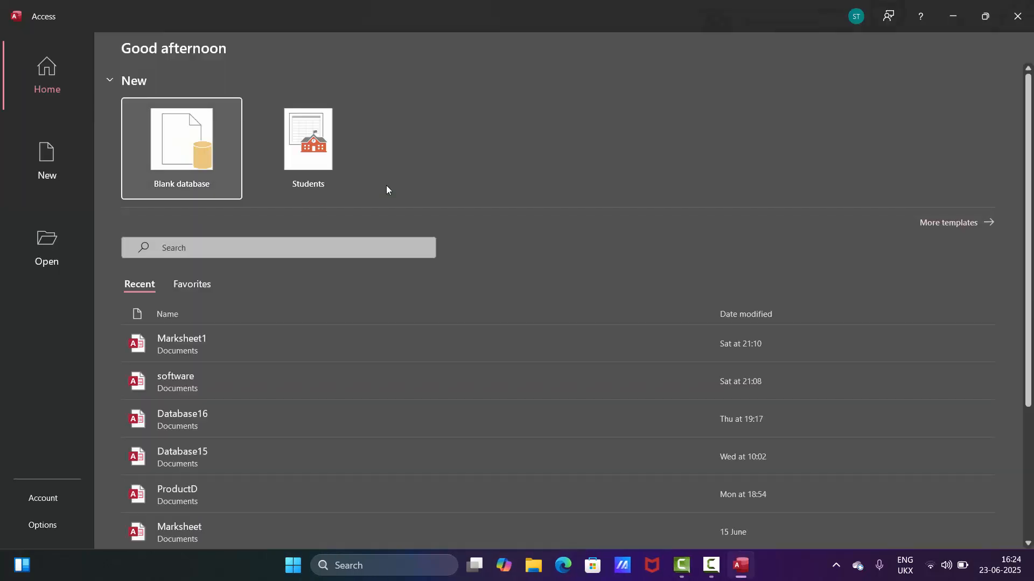
Create a blank database, keeping the suggested file name
left_click(178, 147)
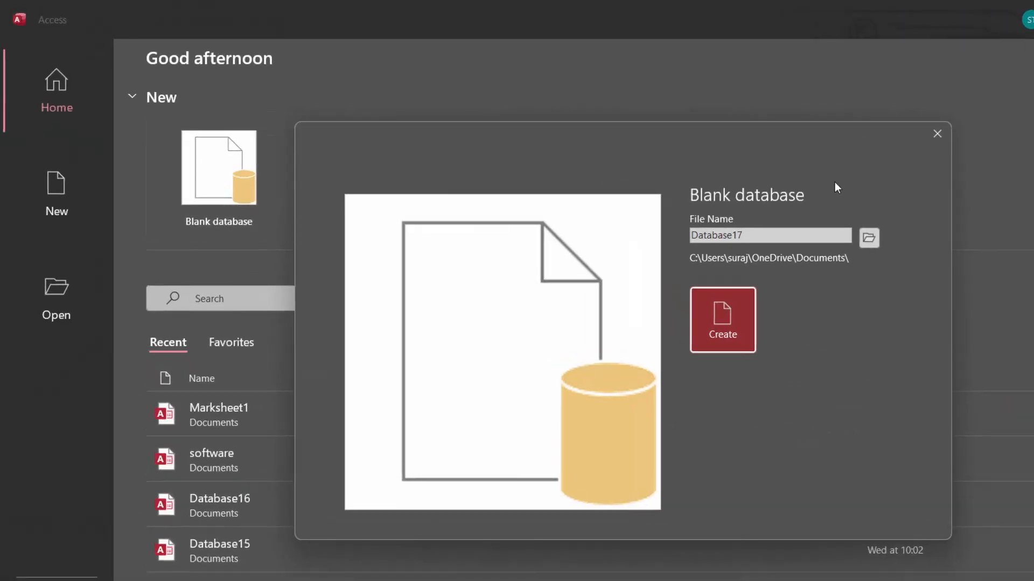
left_click(754, 239)
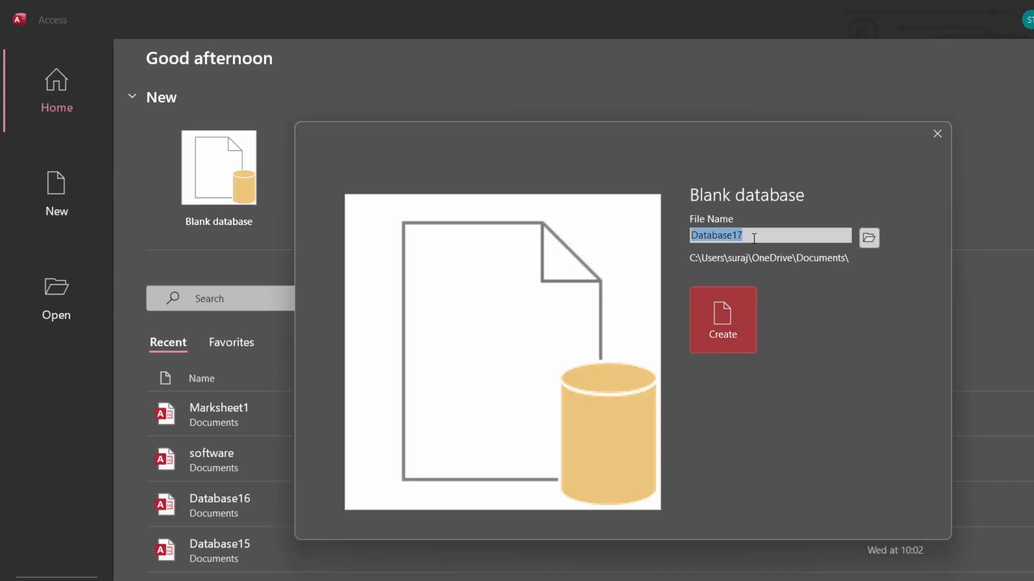
left_click(753, 238)
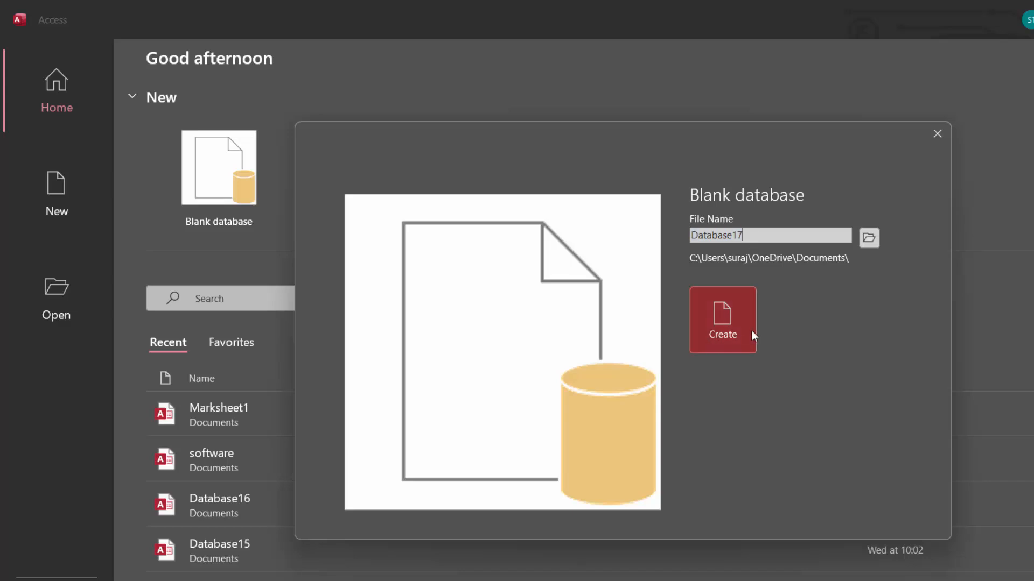
left_click(722, 330)
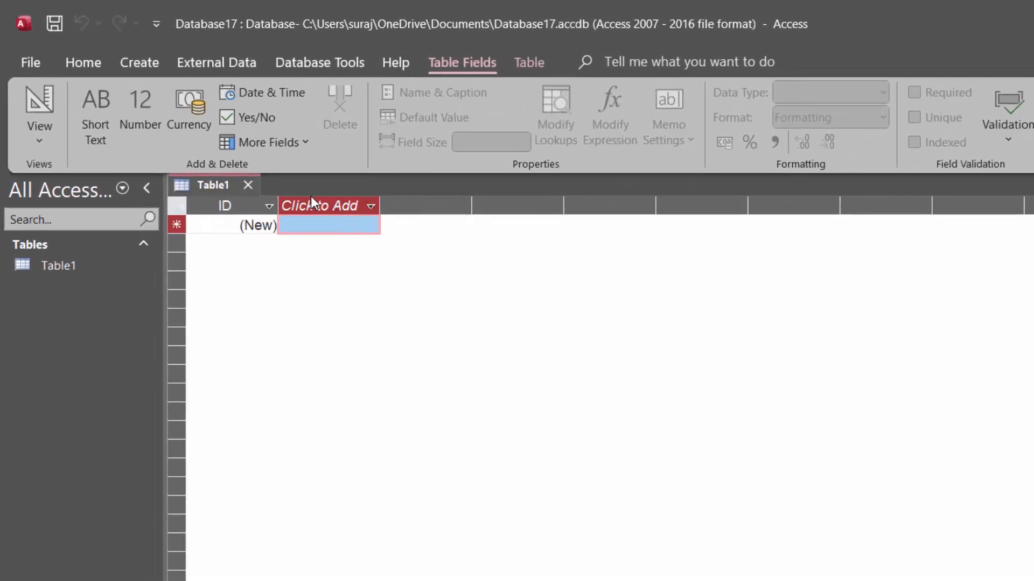
Switch the new table to Design View, saving it under the name InterestT
left_click(36, 106)
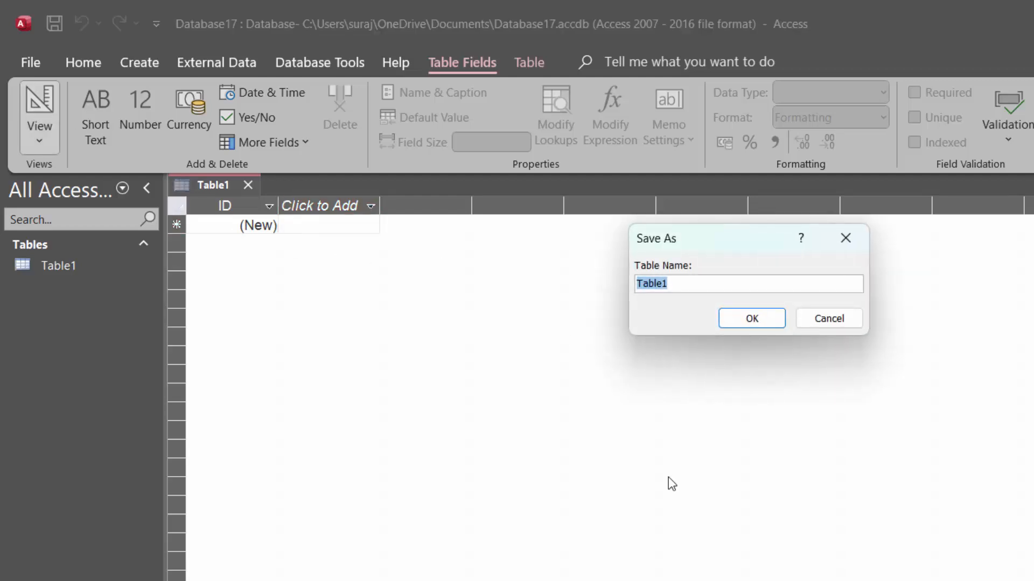
key("BackSpace")
type("Interesrt")
key("BackSpace")
key("BackSpace")
key("BackSpace")
key("BackSpace")
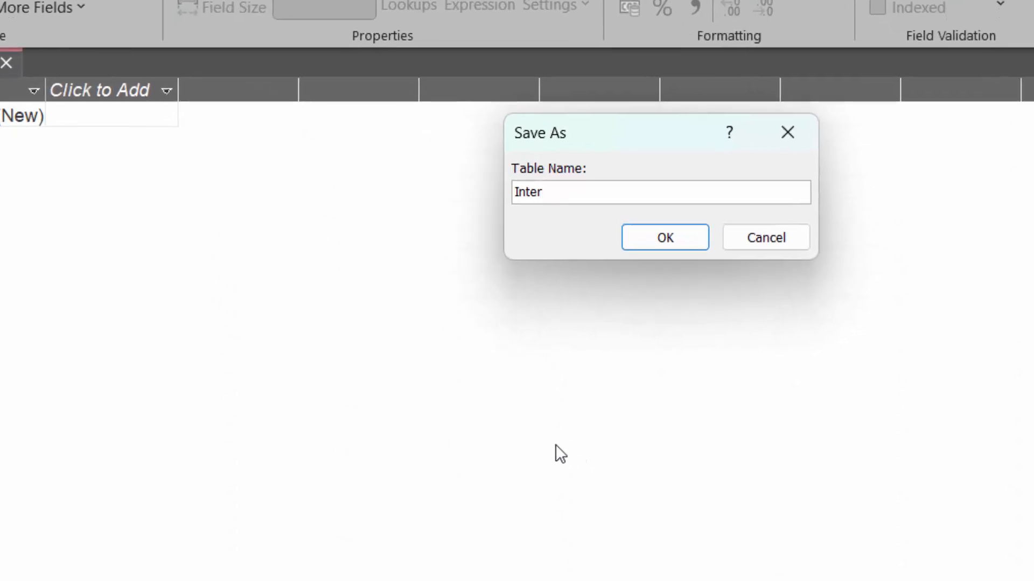
type("estT")
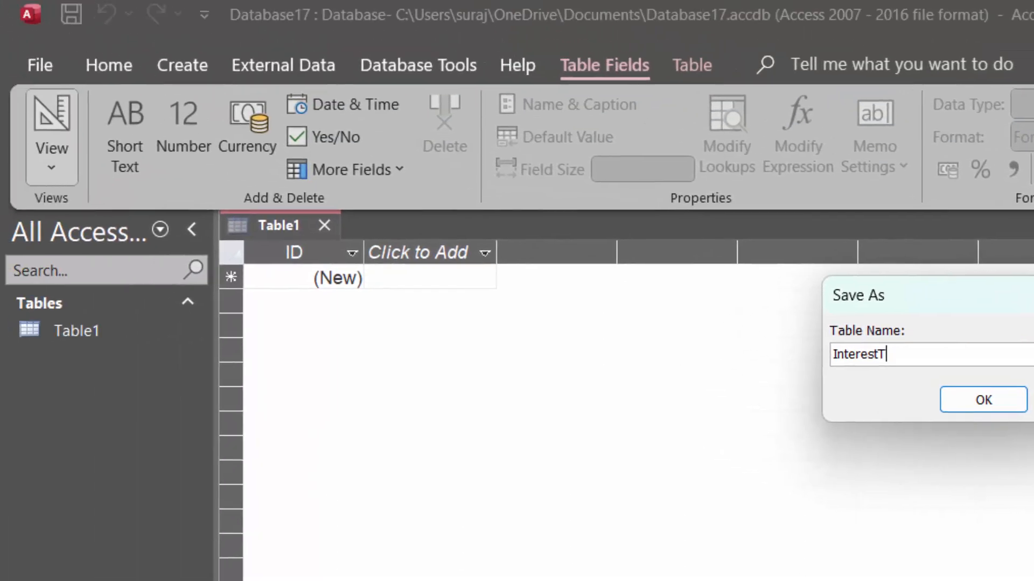
key("Return")
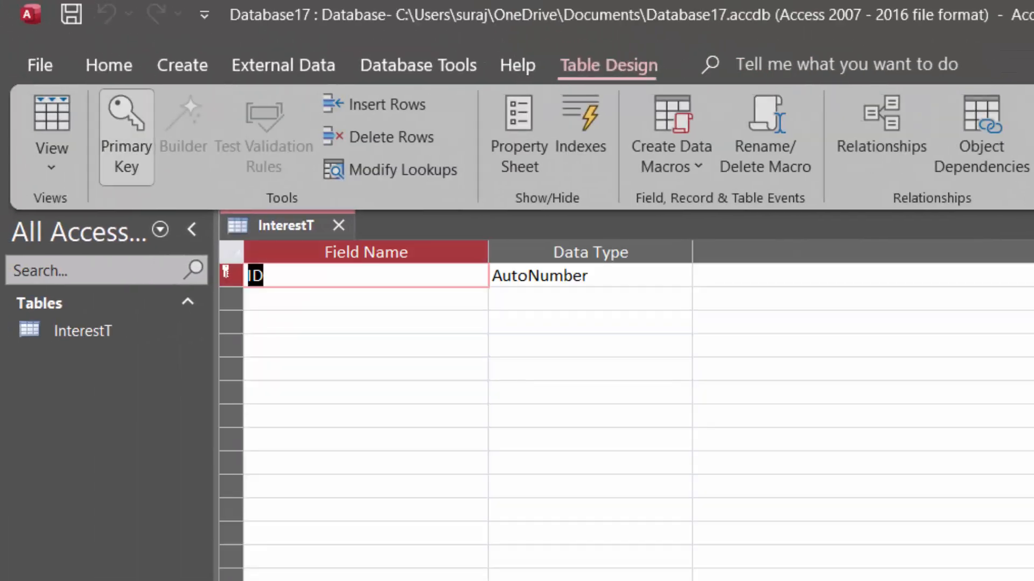
Rename the primary key field ID to Account_id and set its data type to Short Text
left_click(288, 275)
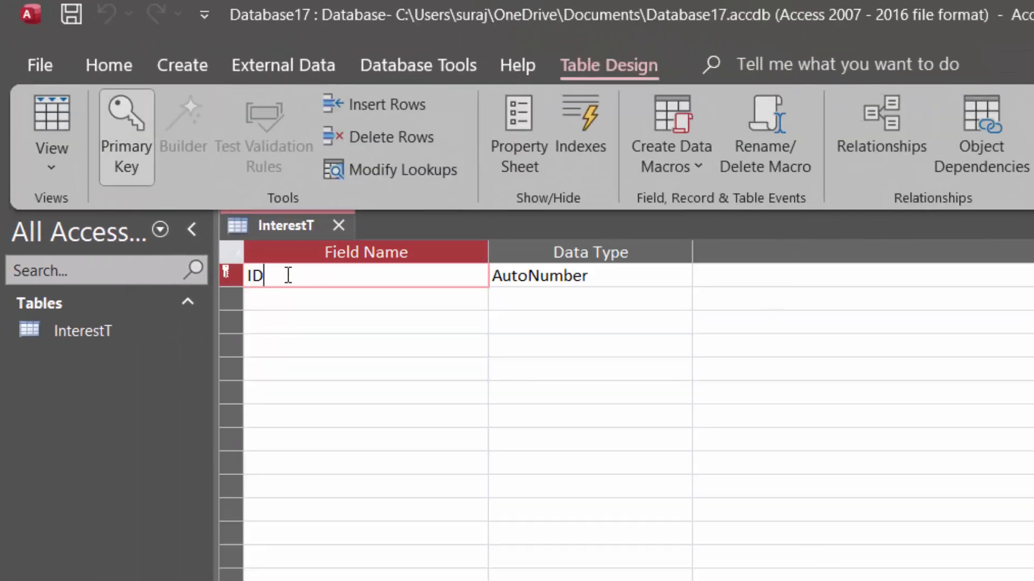
key("BackSpace")
key("BackSpace")
type("Accoun")
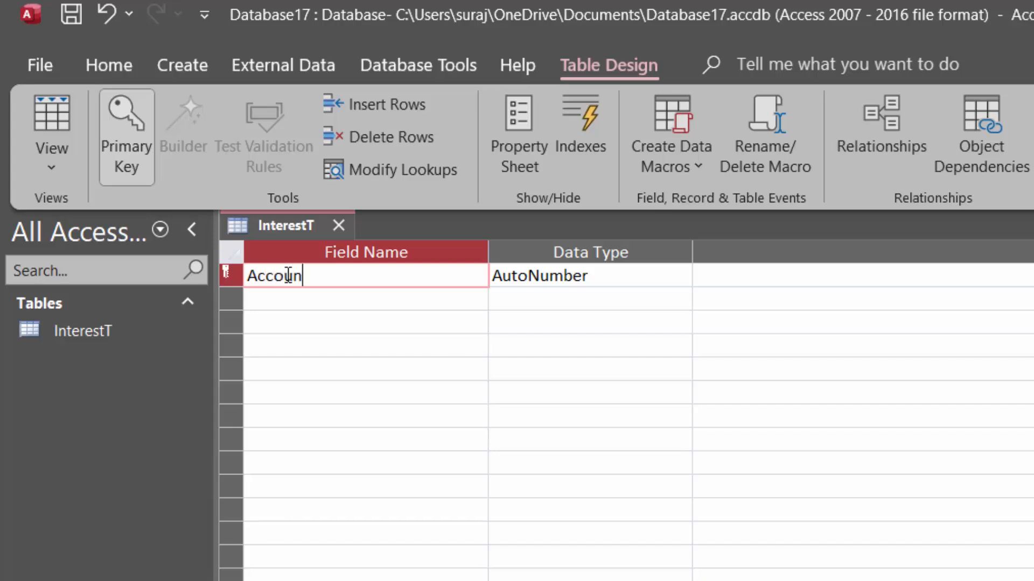
type("t_id")
left_click(653, 273)
left_click(680, 276)
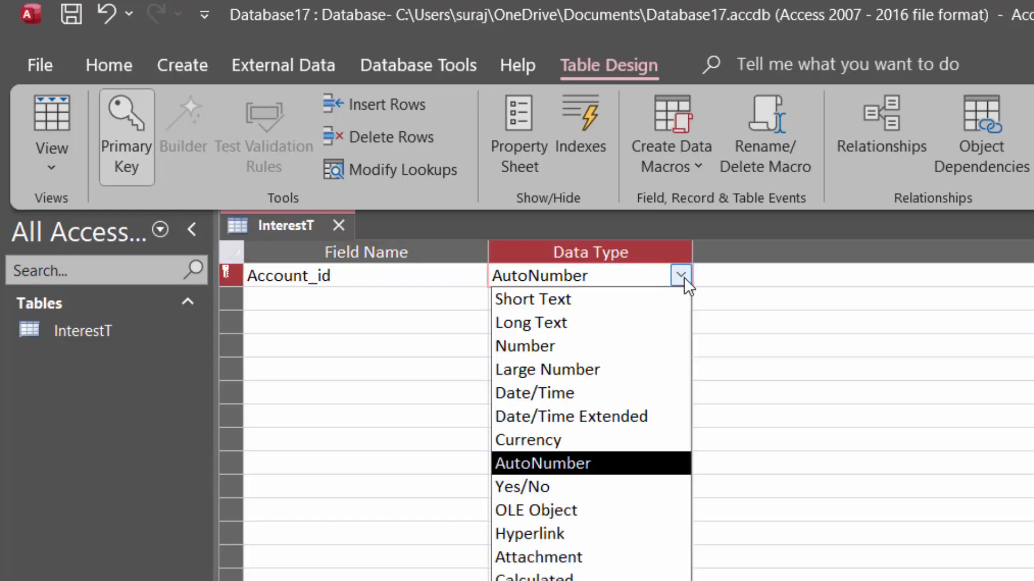
left_click(631, 301)
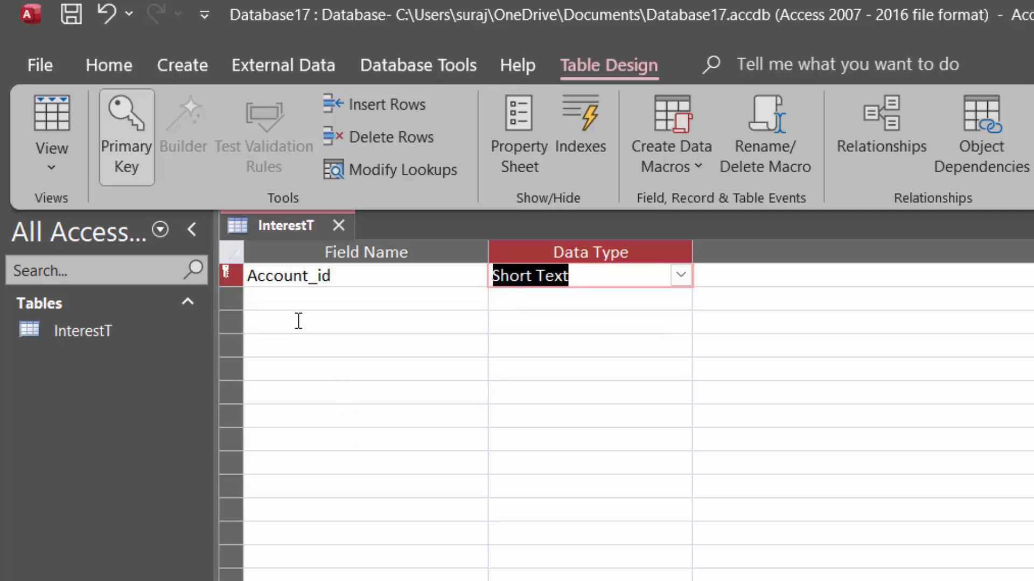
Add a second field named Name_of_Account_Holder with the Short Text data type
left_click(297, 303)
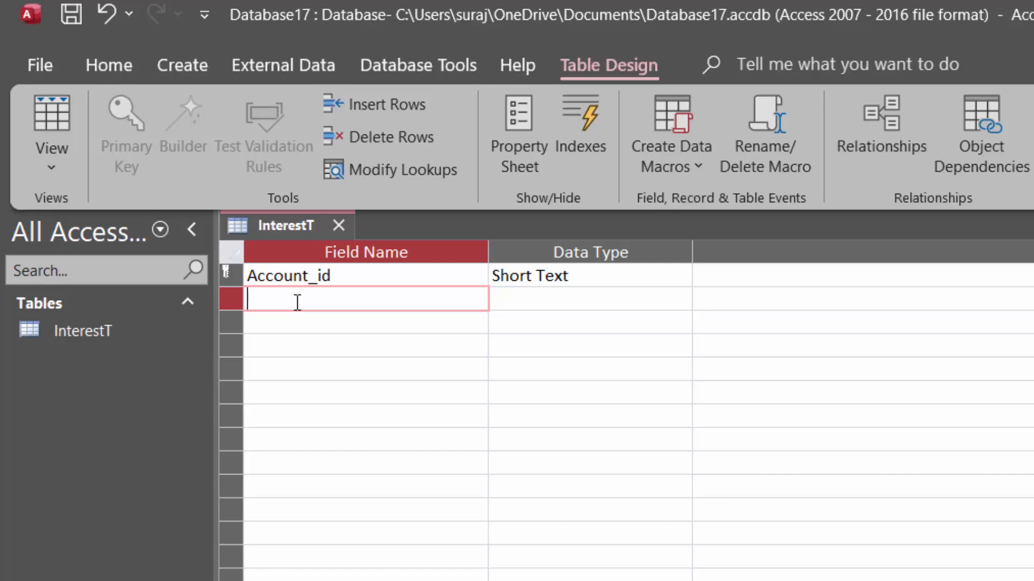
type("Name_ o")
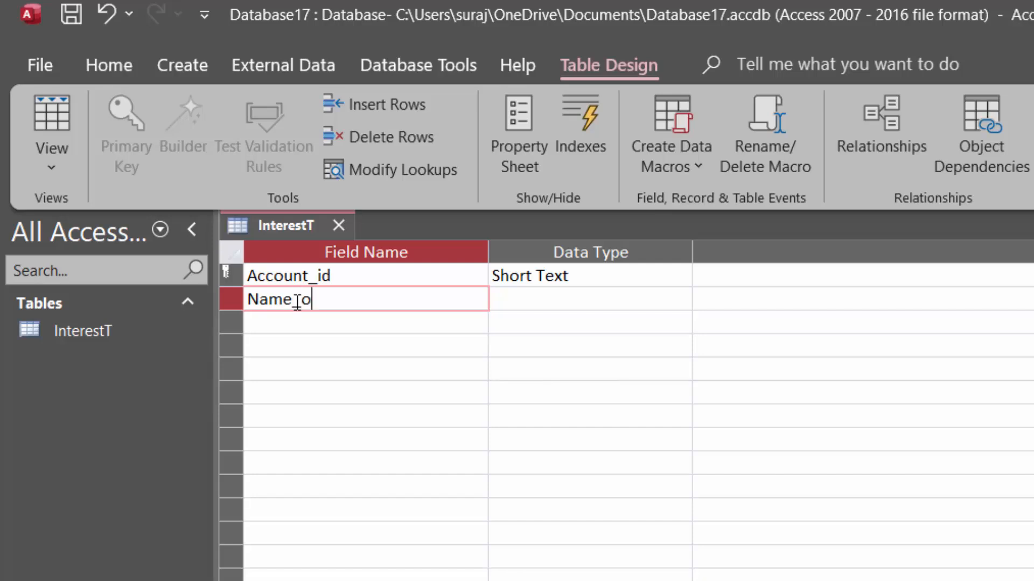
type("f_Accoun")
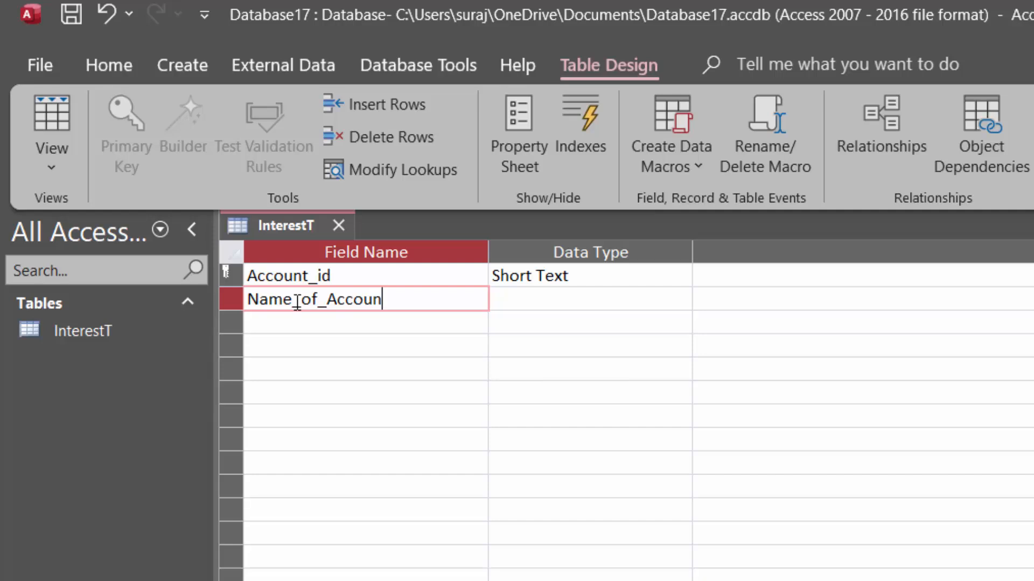
type("t_Holder")
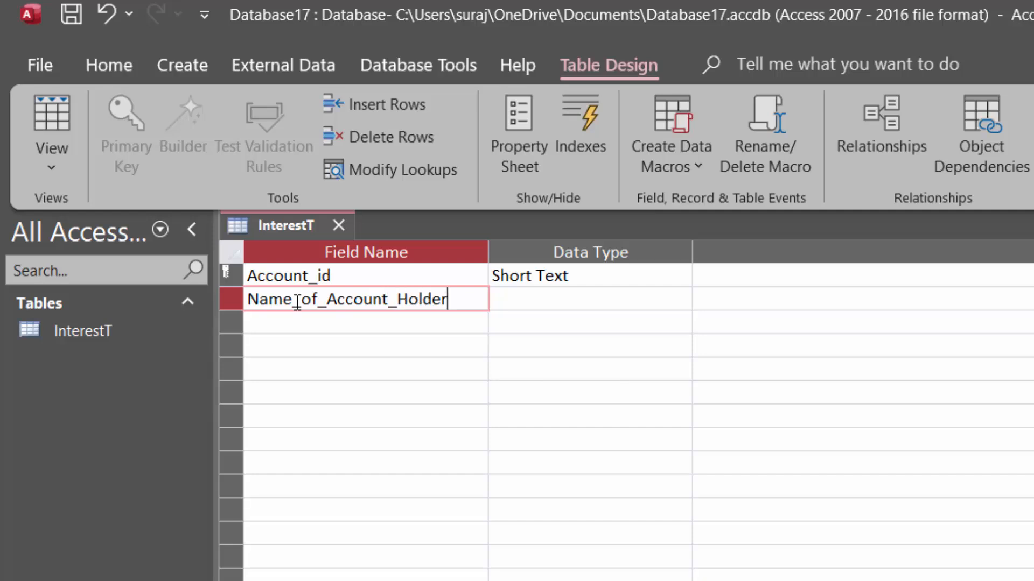
left_click(519, 299)
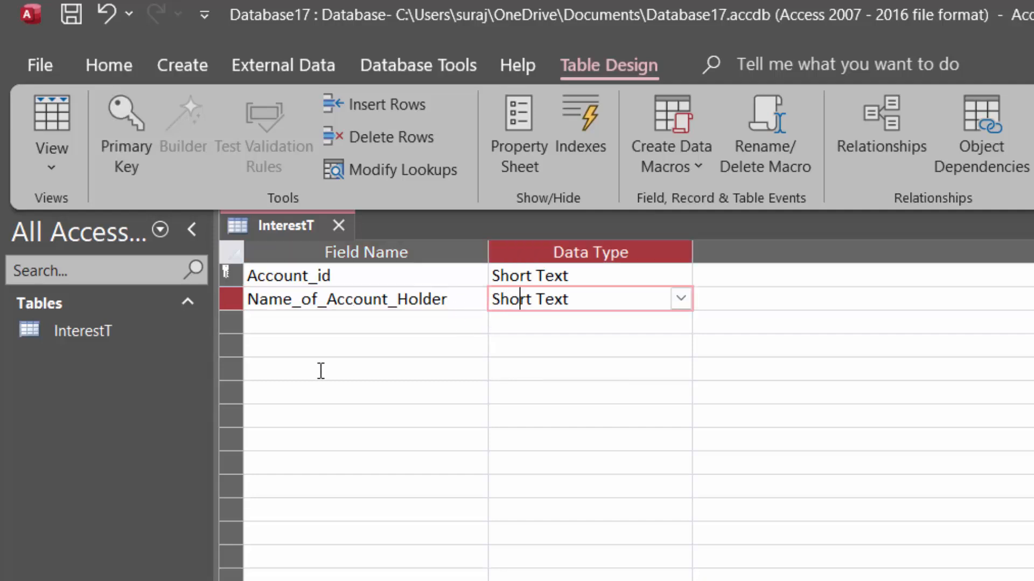
Add a third field named Deno and set its data type to Currency
left_click(291, 322)
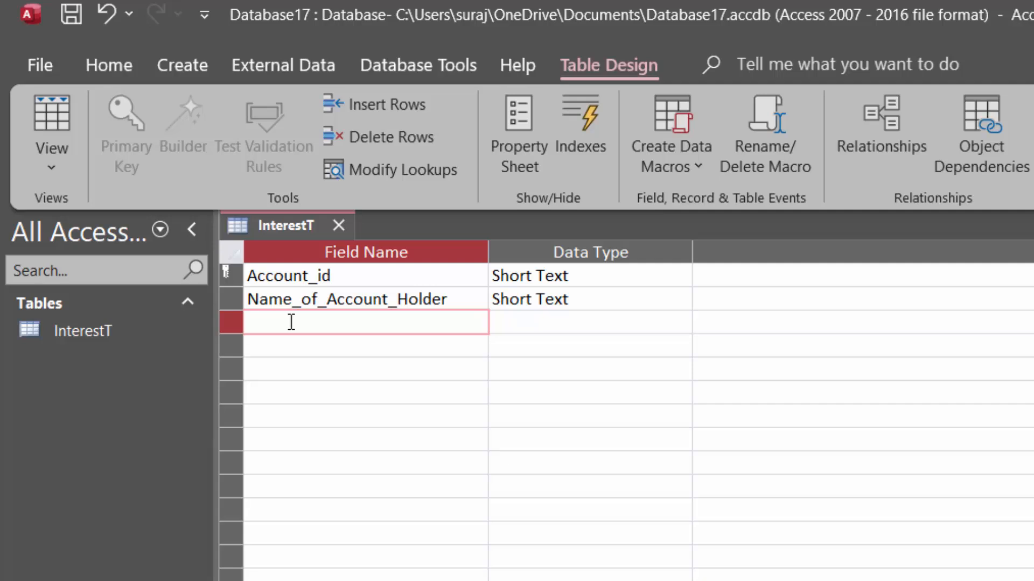
type("Deno")
left_click(650, 321)
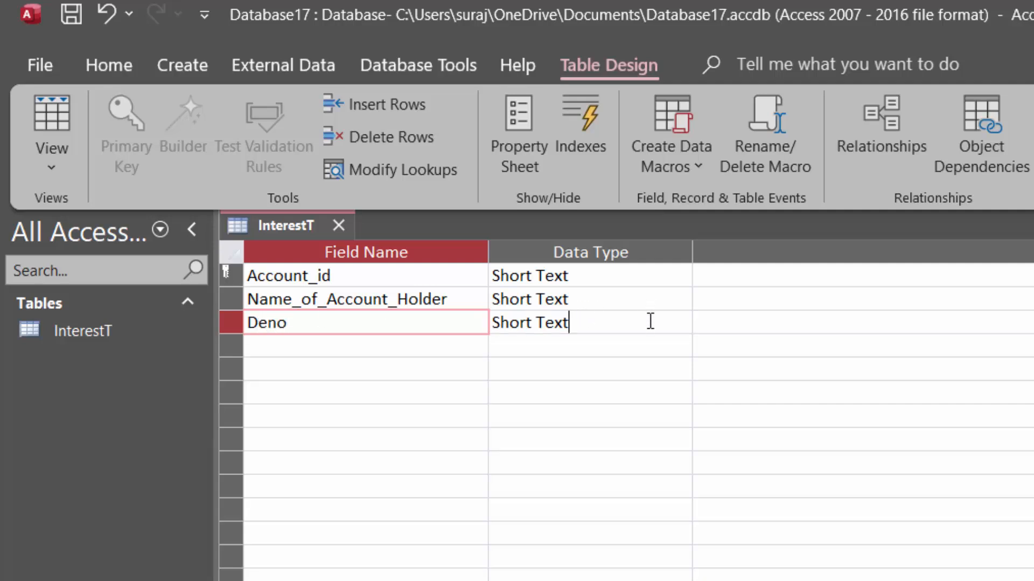
left_click(679, 322)
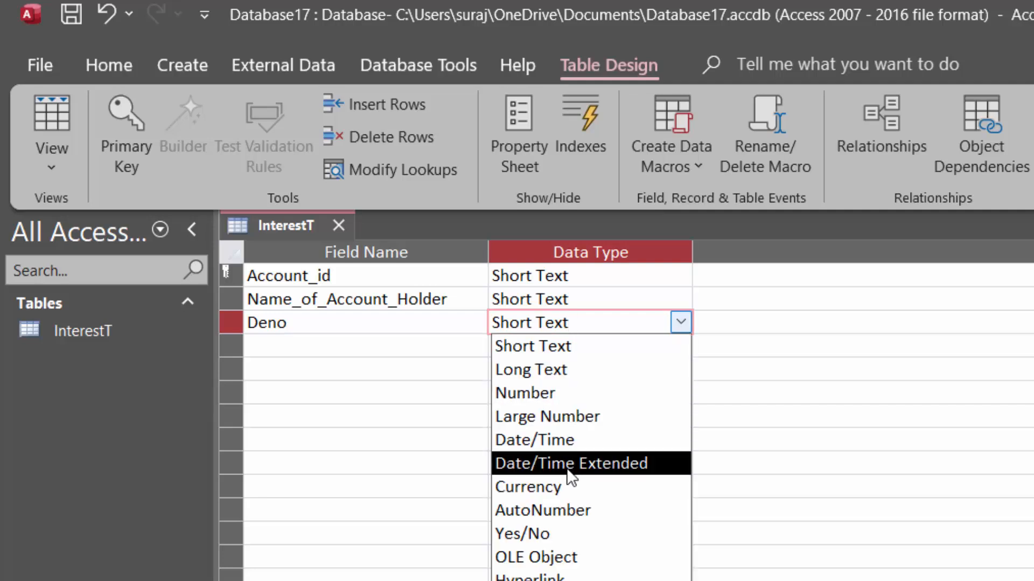
left_click(561, 486)
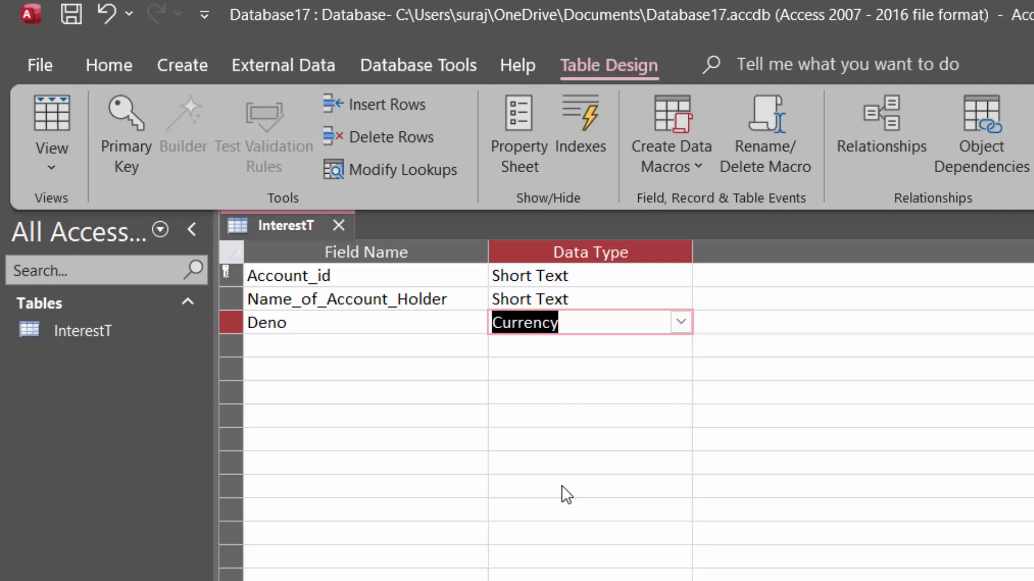
Add a fourth field named Rate and set its data type to Number
left_click(284, 339)
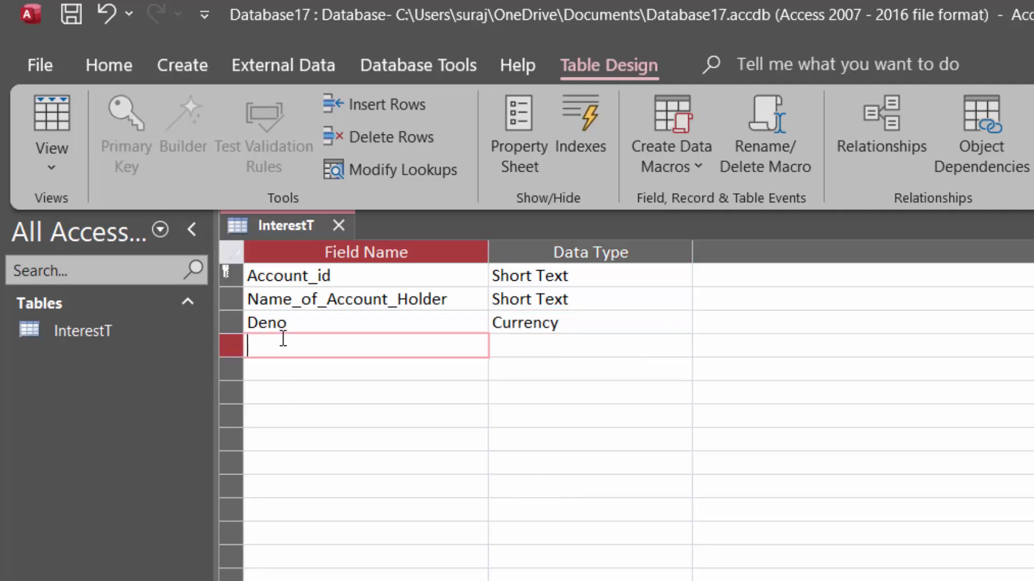
type("Rate")
left_click(536, 350)
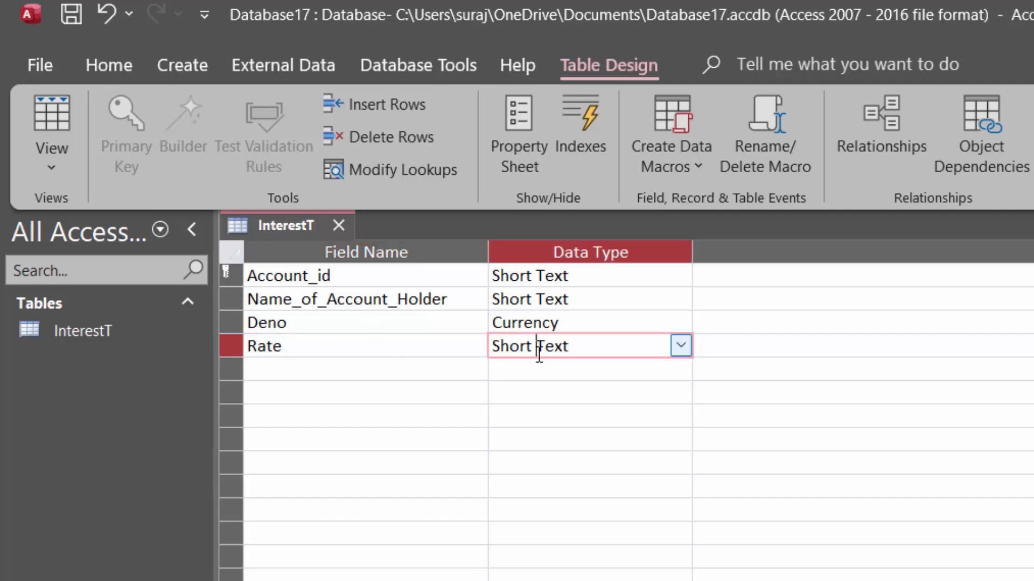
left_click(680, 348)
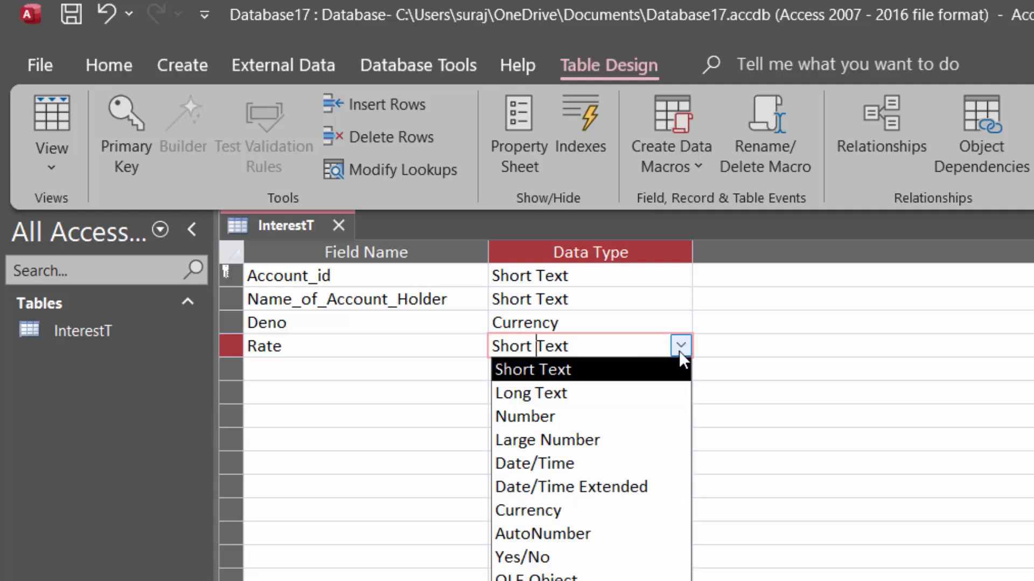
left_click(564, 421)
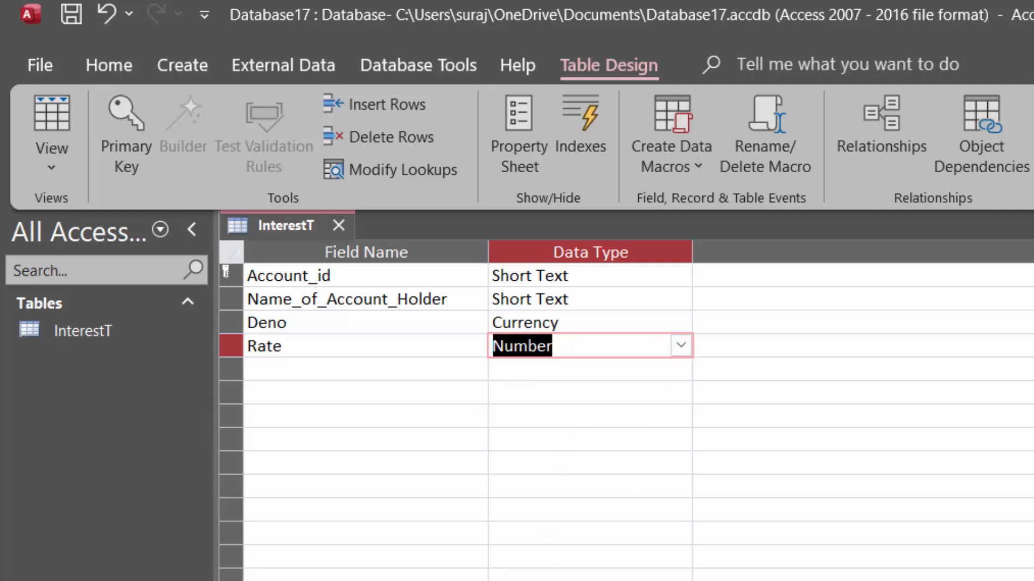
key("F6")
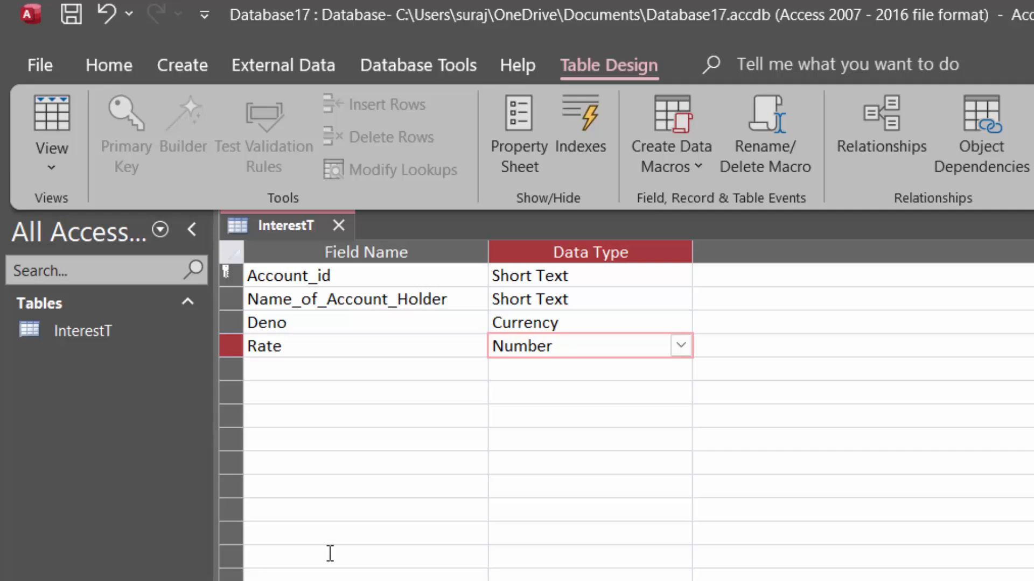
left_click(296, 364)
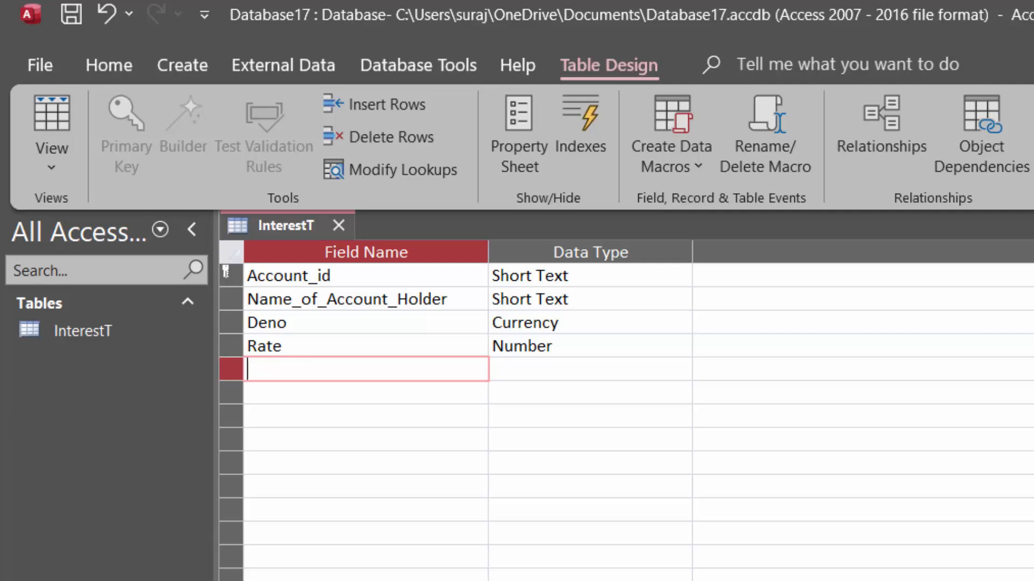
Switch to Microsoft Excel and create a blank workbook
key("super")
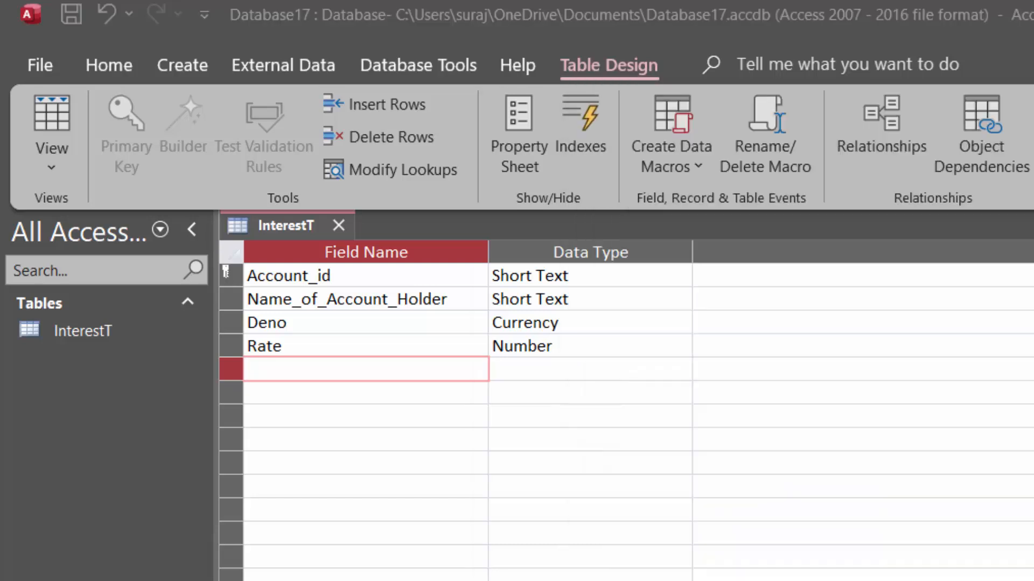
type("excel")
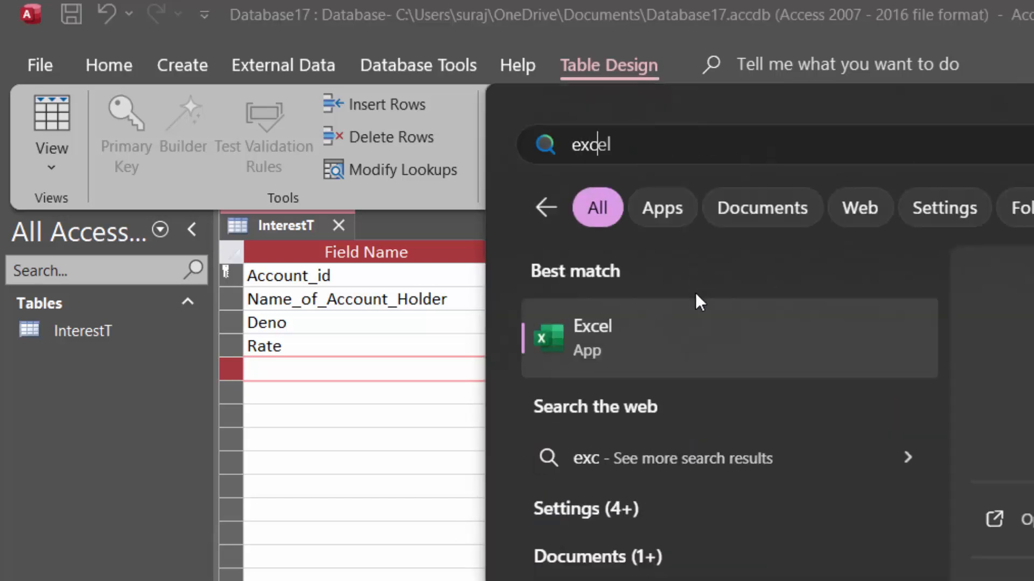
left_click(692, 337)
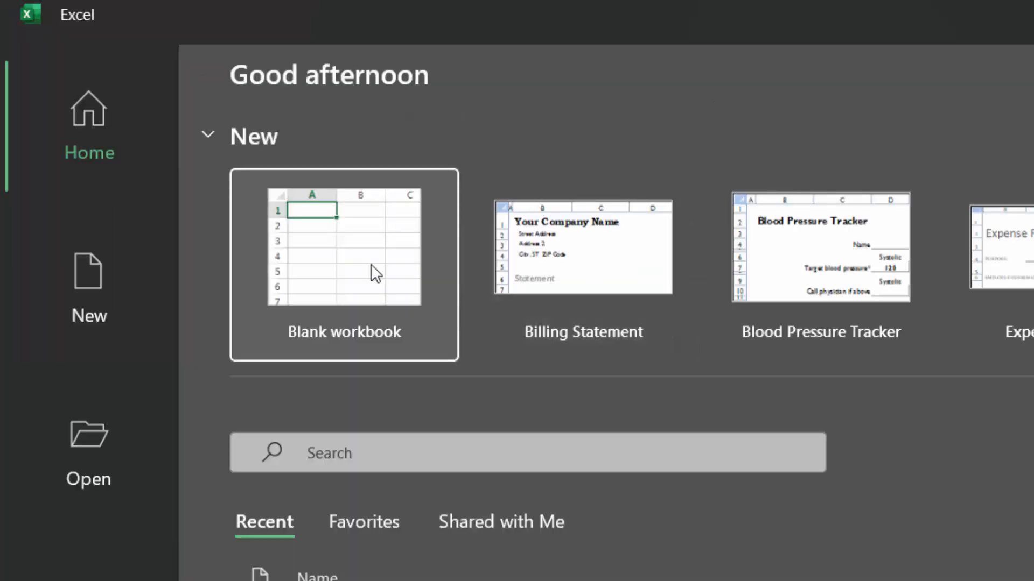
left_click(358, 259)
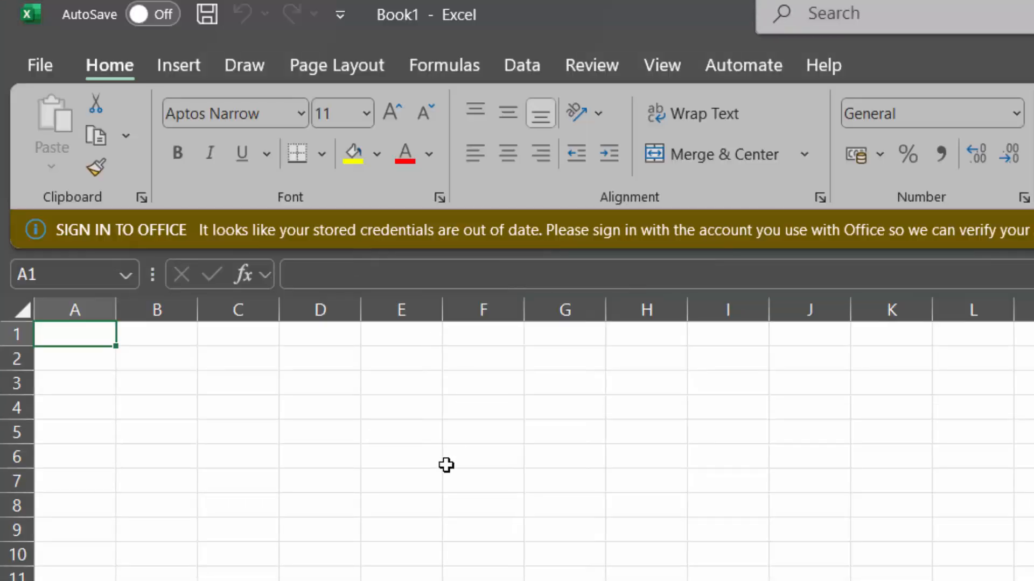
Begin an FV formula in cell I5 to check the function's argument order, then erase it
left_click(393, 427)
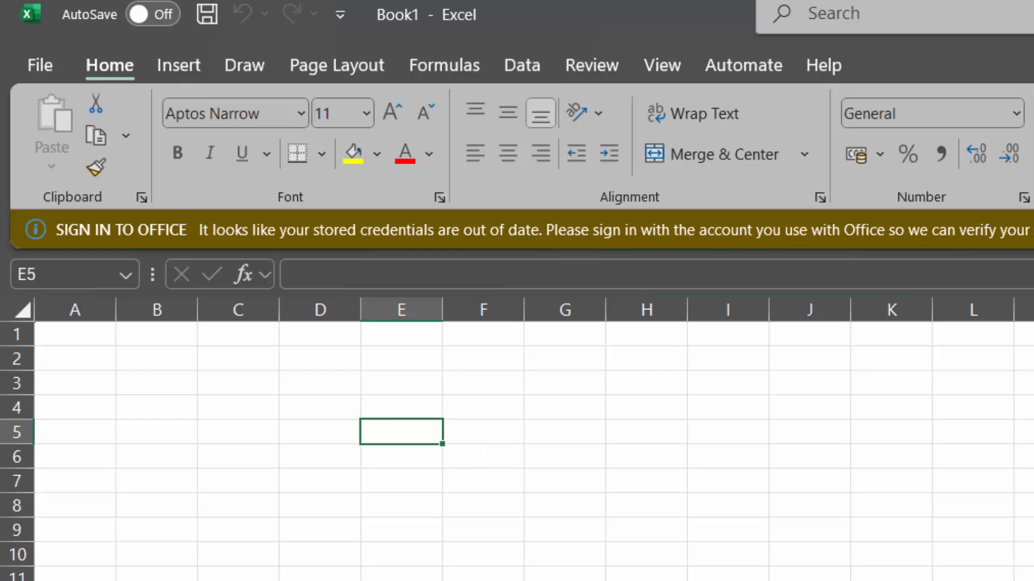
left_click(1033, 580)
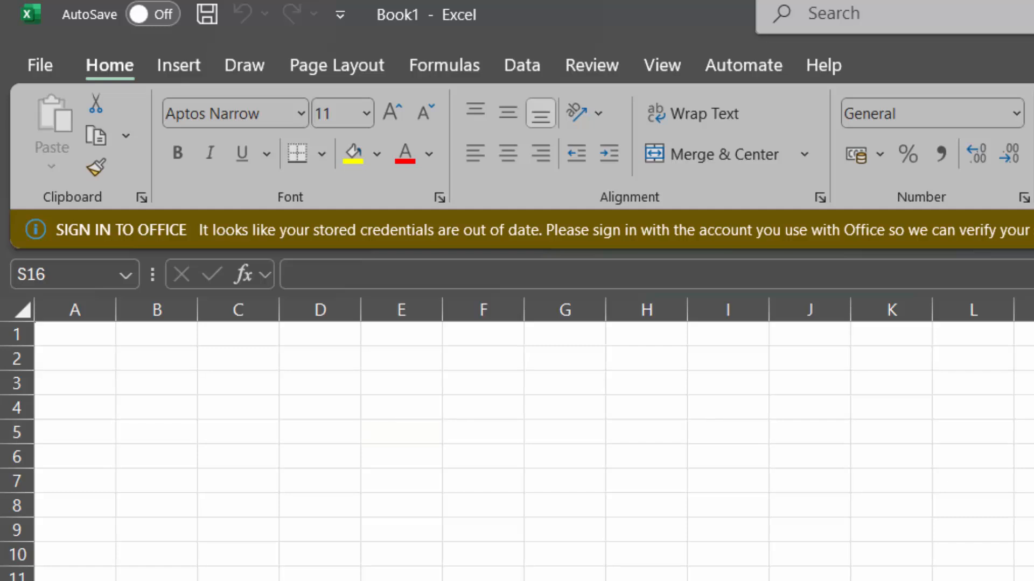
scroll(516, 439, "up", 7)
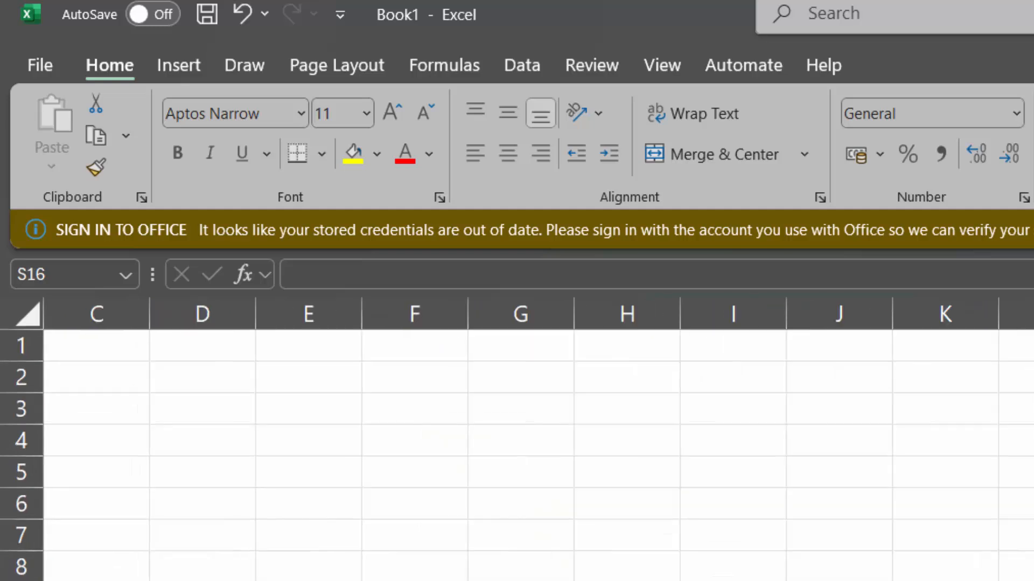
left_click(450, 439)
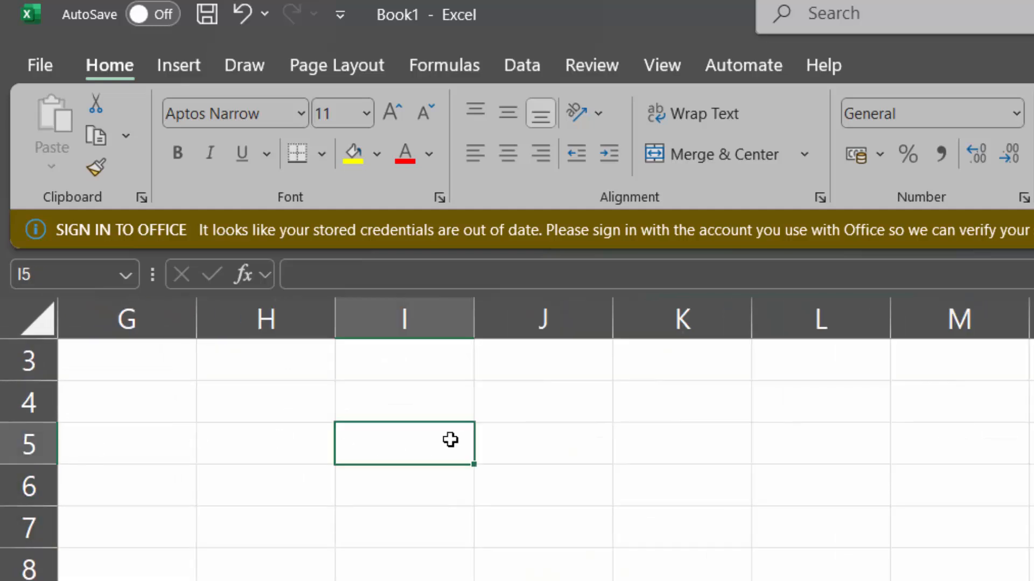
type("=")
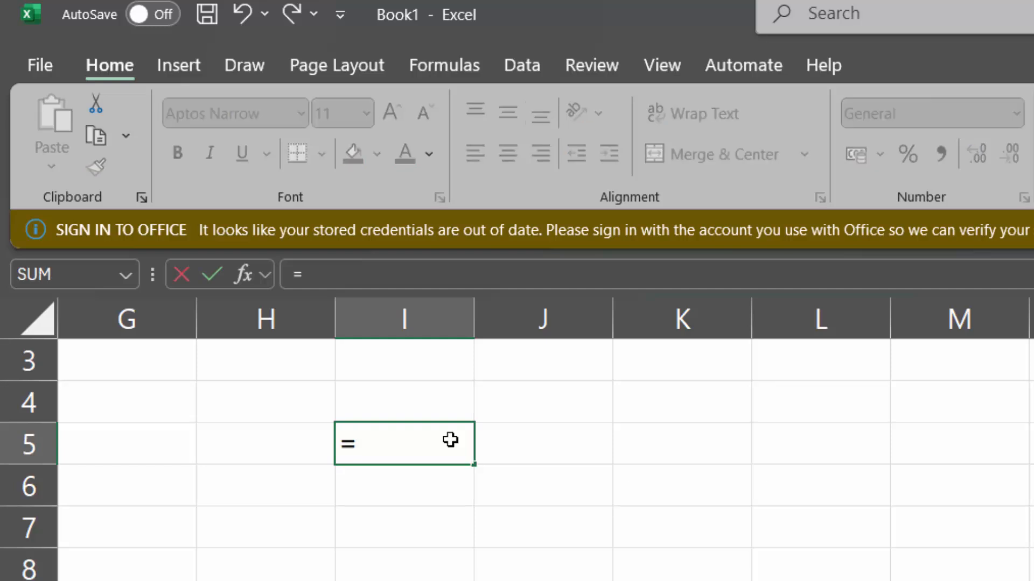
type("fv")
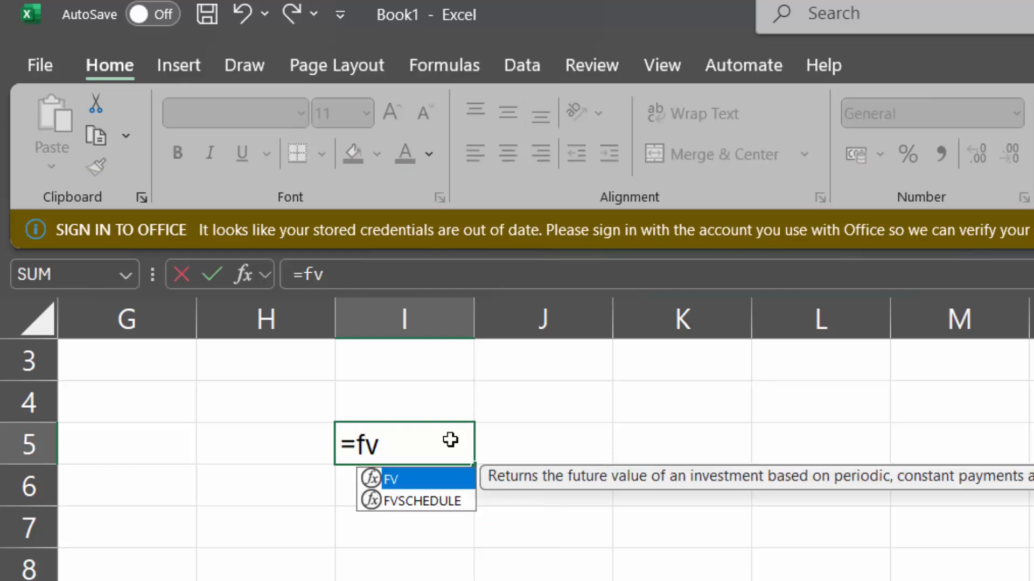
key("Tab")
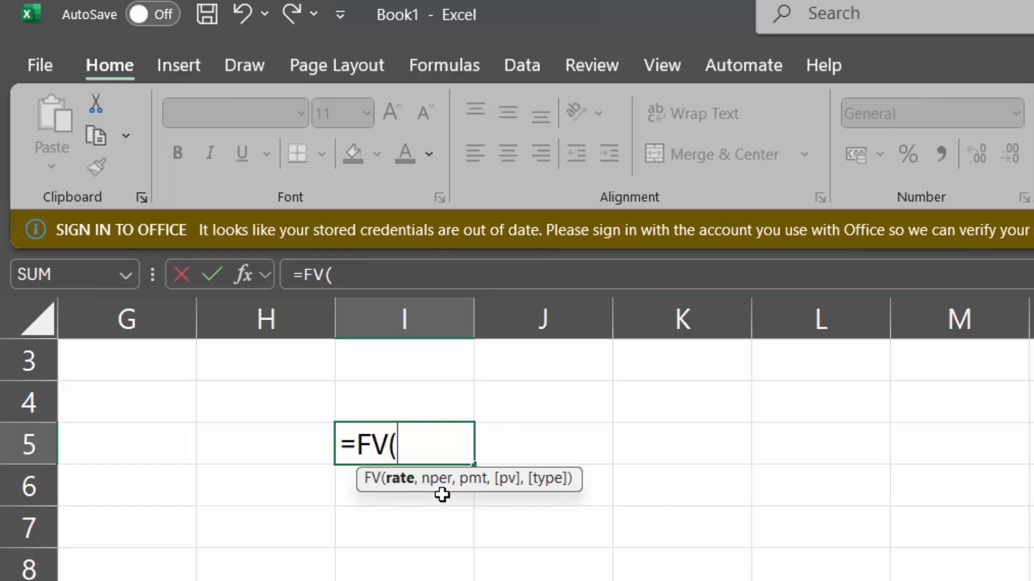
key("BackSpace")
key("BackSpace")
key("BackSpace")
key("BackSpace")
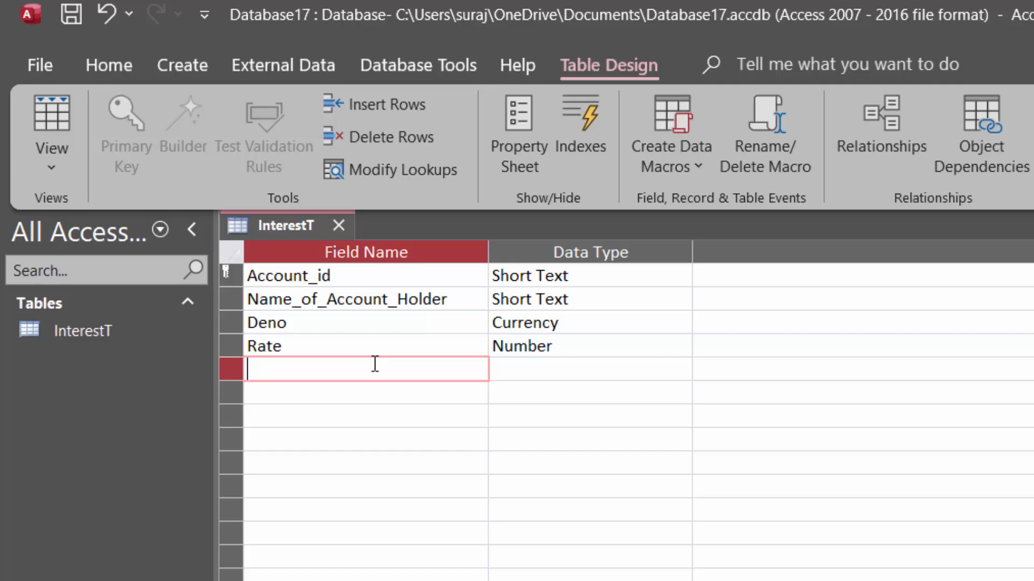
Switch back to Access and add a fifth field named NPER with the Number data type
type("NPER")
key("Tab")
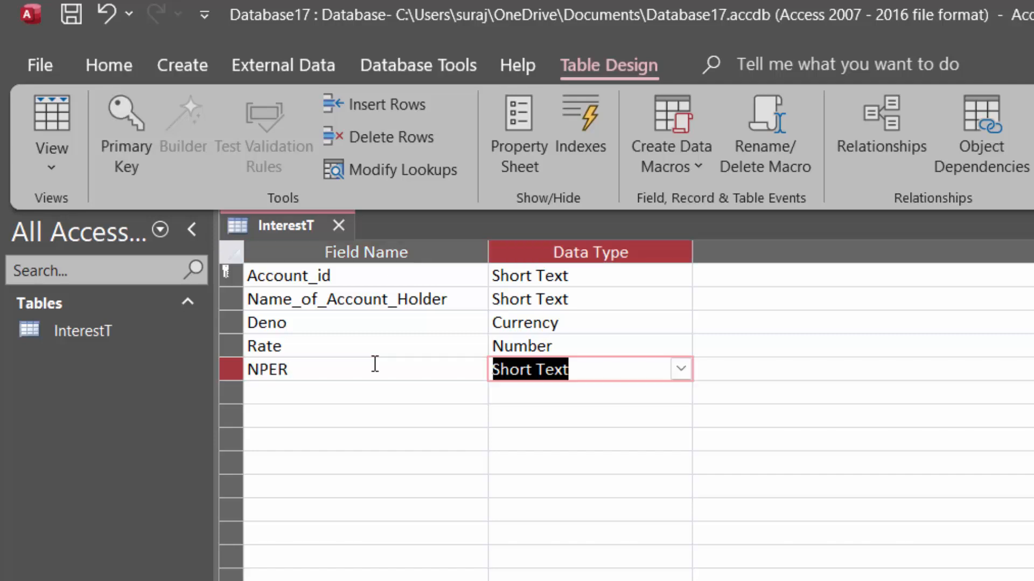
left_click(677, 365)
left_click(599, 435)
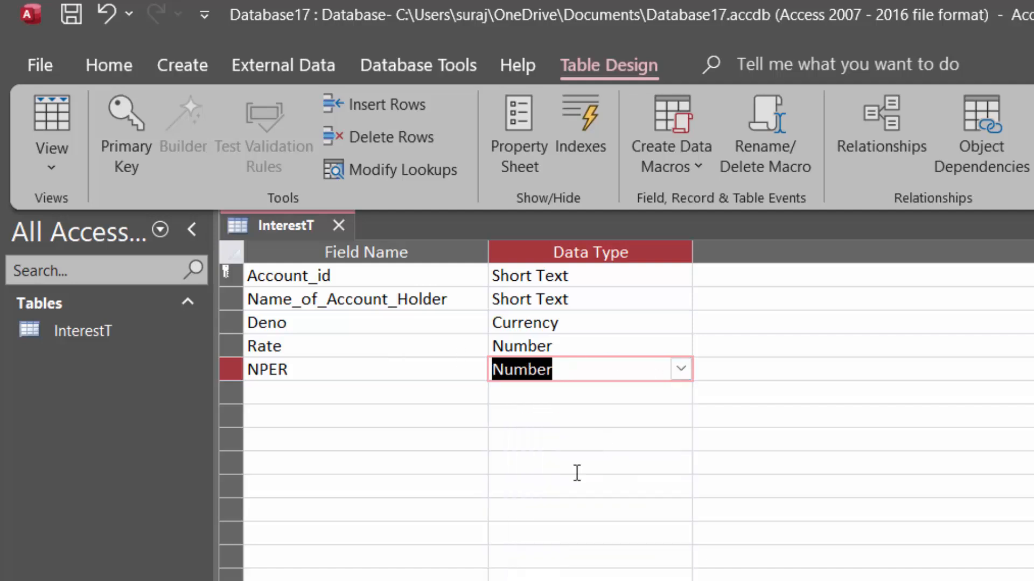
key("F6")
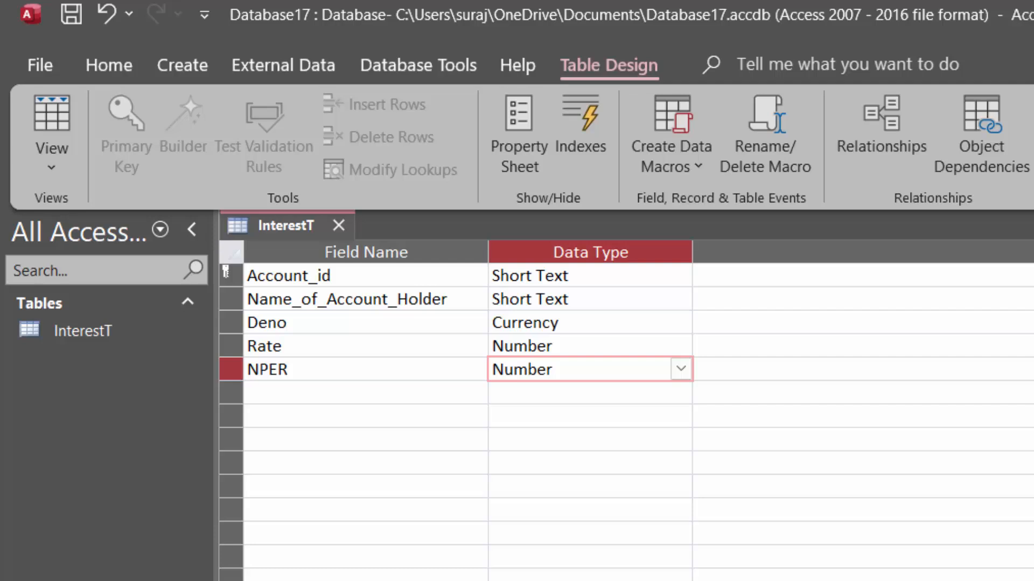
Add a sixth field named PV and set its data type to Number
left_click(287, 394)
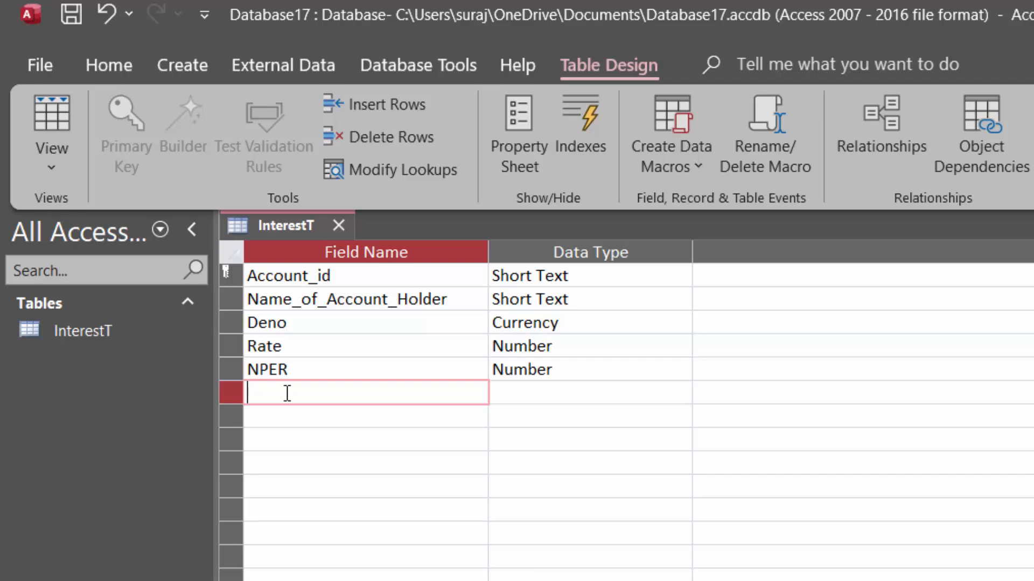
type("PV")
left_click(627, 395)
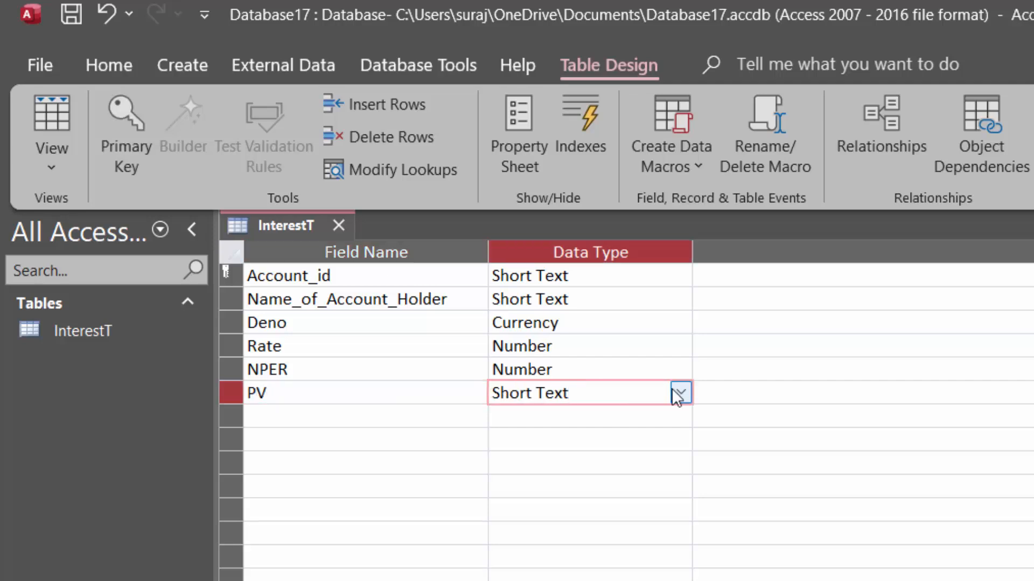
left_click(678, 392)
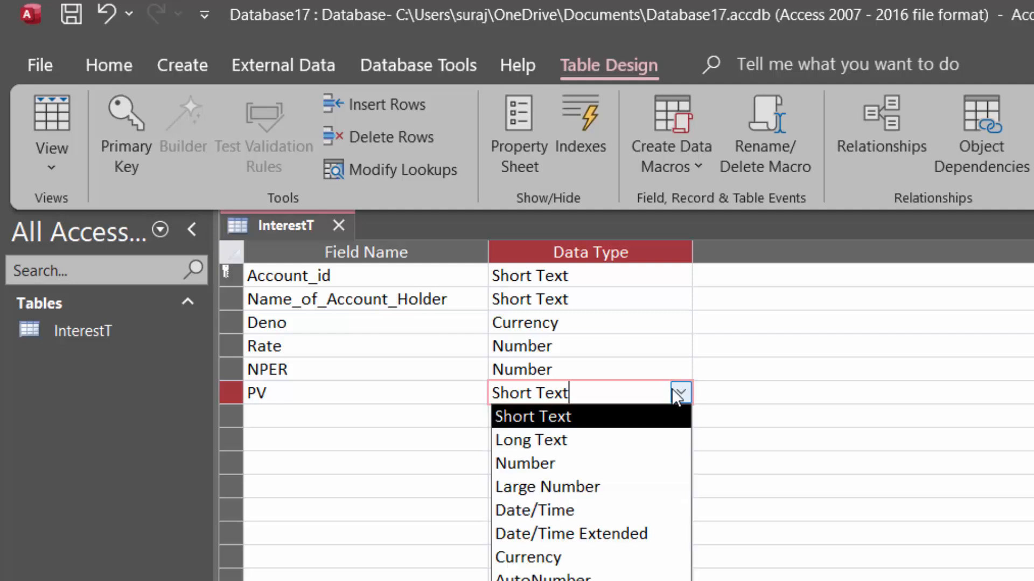
left_click(548, 464)
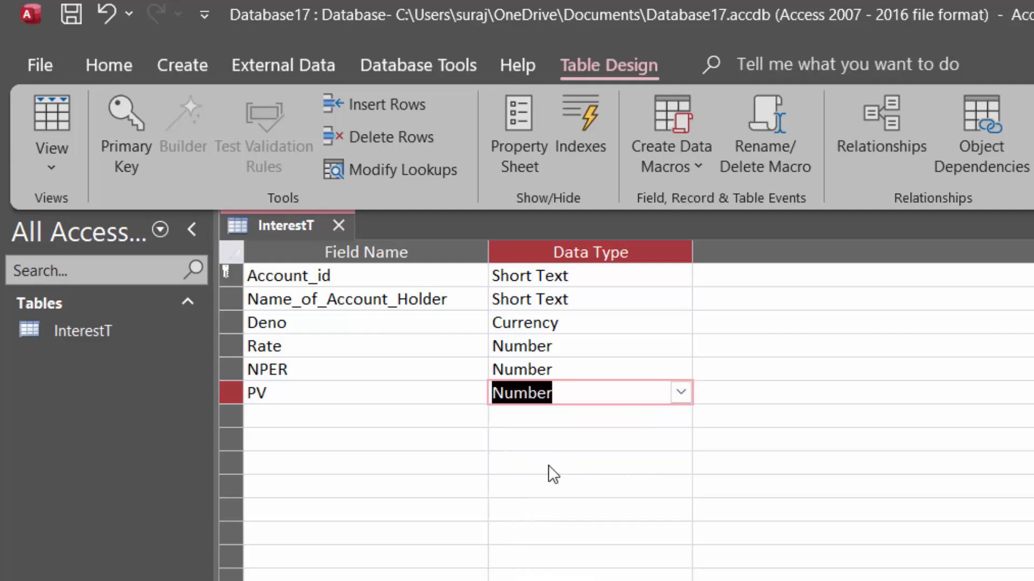
Add a seventh field named Interest and set its data type to Calculated
left_click(308, 413)
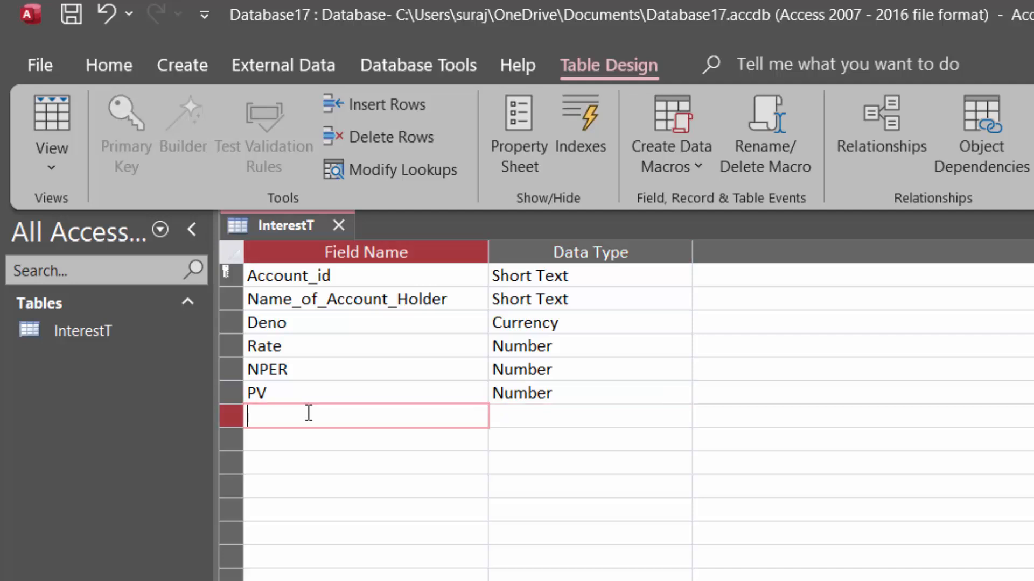
type("Interst_")
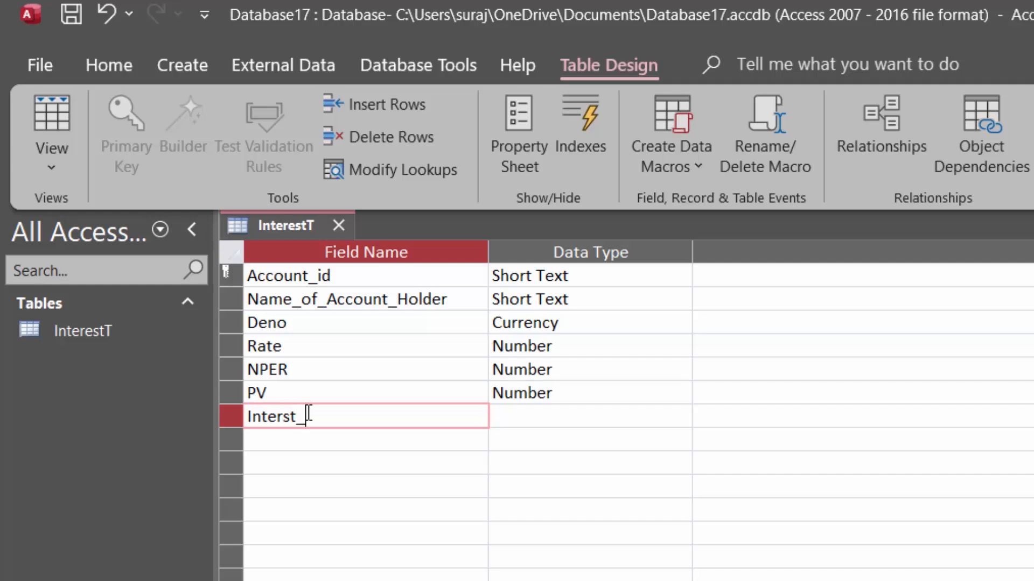
type("Rate")
key("BackSpace")
key("BackSpace")
key("BackSpace")
key("BackSpace")
key("BackSpace")
key("BackSpace")
key("BackSpace")
key("BackSpace")
key("BackSpace")
key("BackSpace")
type("terest")
left_click(507, 415)
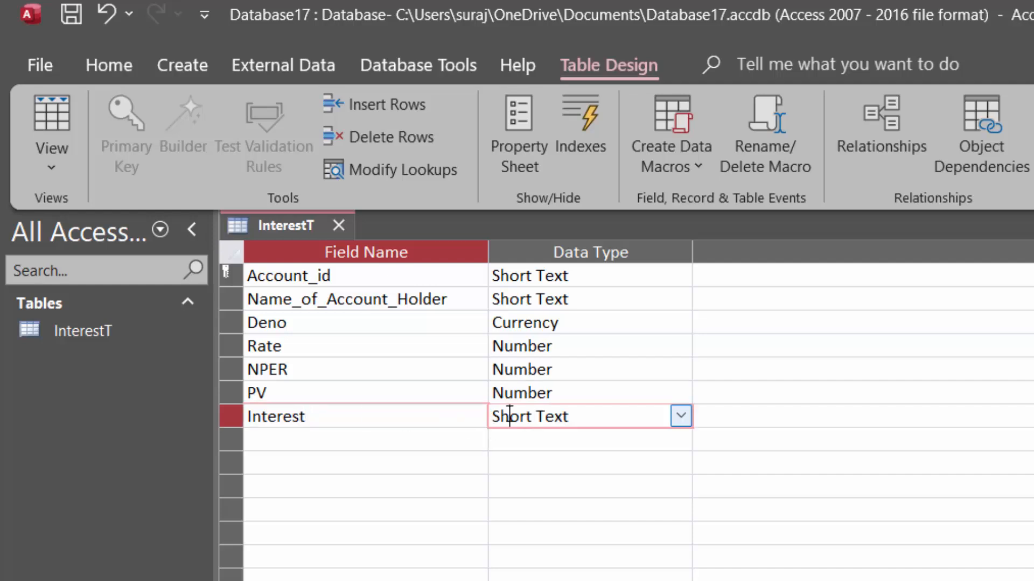
left_click(680, 416)
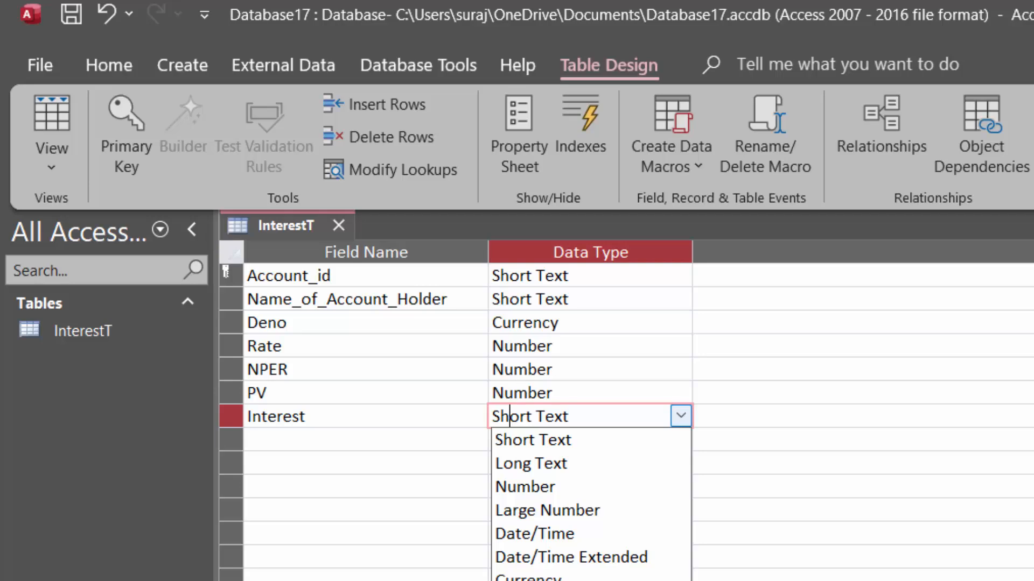
left_click(530, 580)
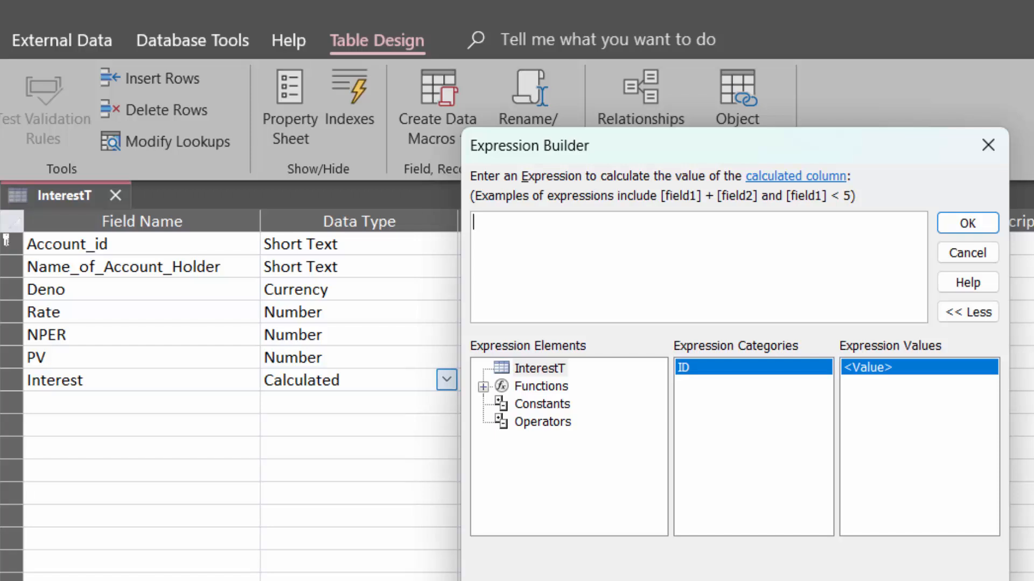
Begin the Interest field's expression with the FV function, using the [Rate] field as its rate argument
type("f")
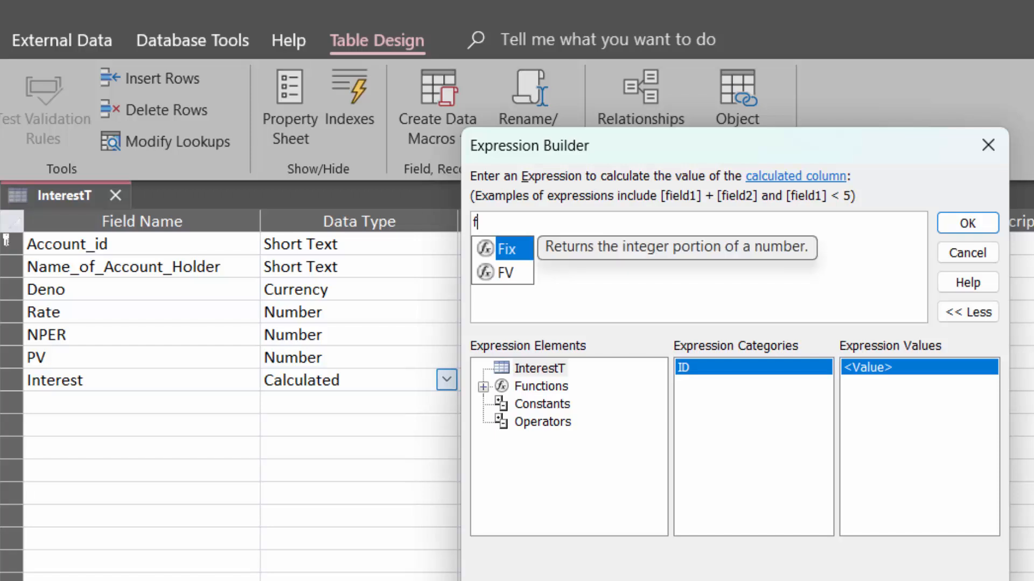
key("Down")
key("Tab")
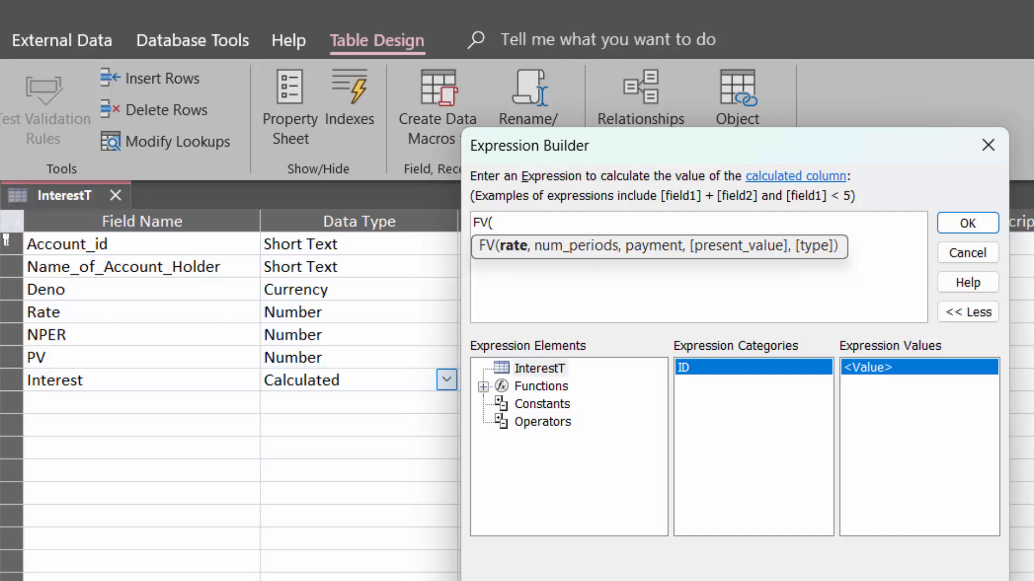
type("[Rate]")
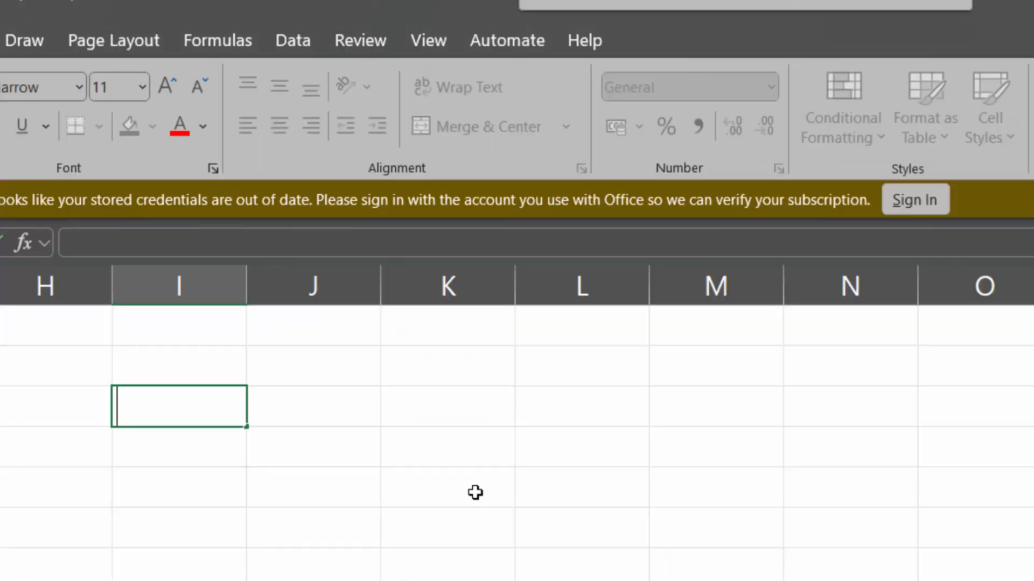
Switch to Excel, begin an FV formula in cell I5 to recheck the function's arguments, and return to the Access expression
type("=")
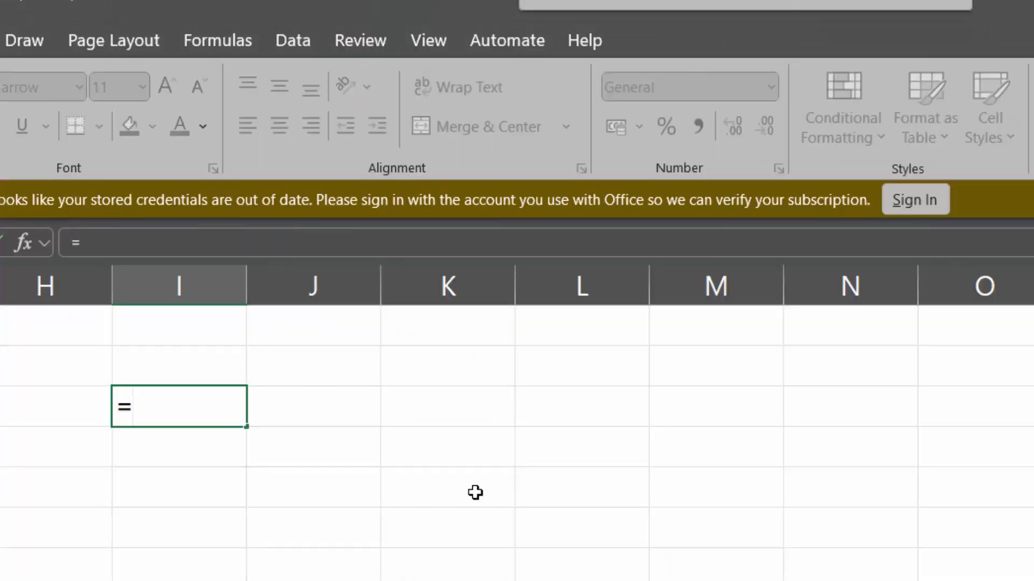
type("fv")
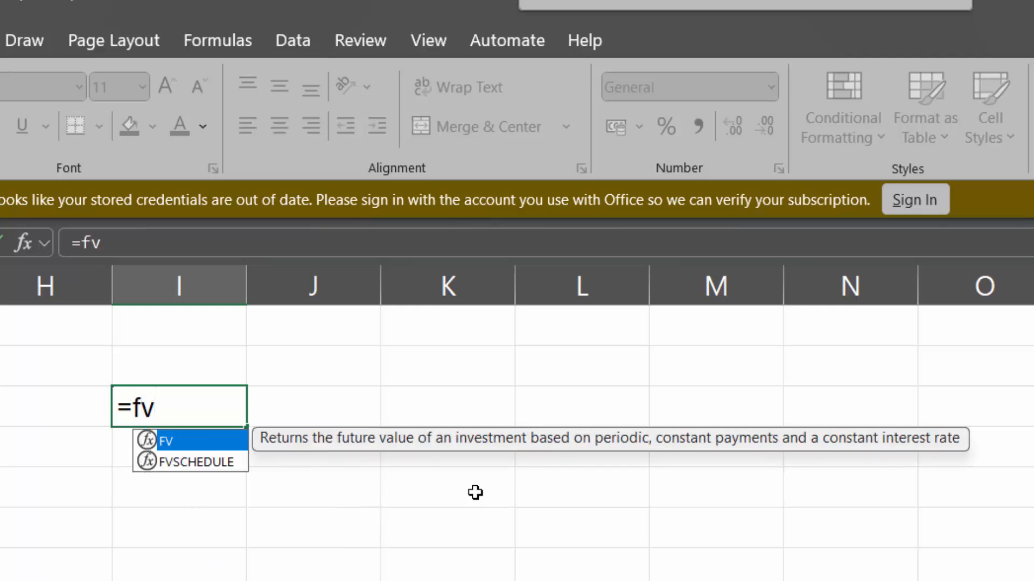
key("Tab")
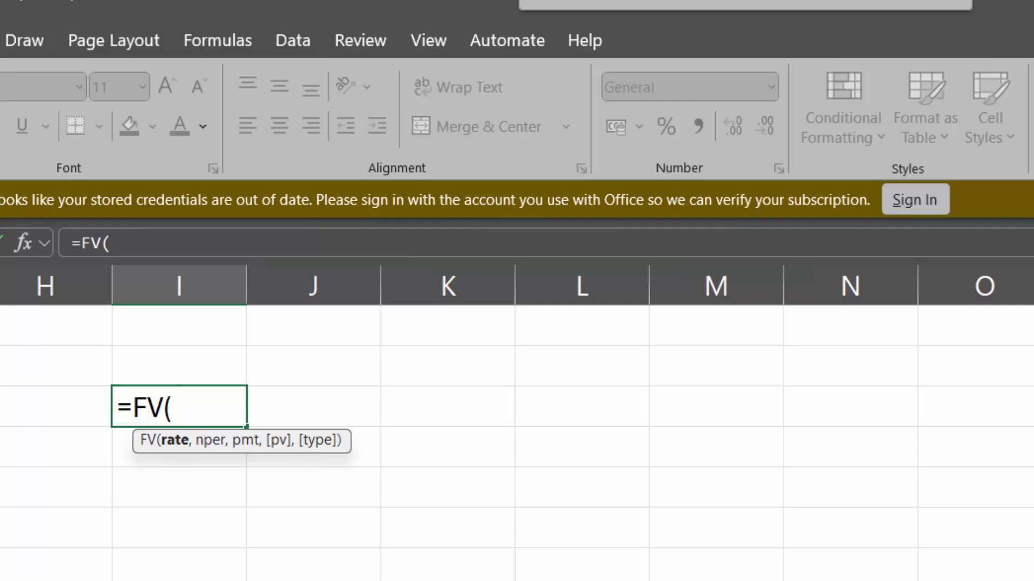
left_click(1033, 1)
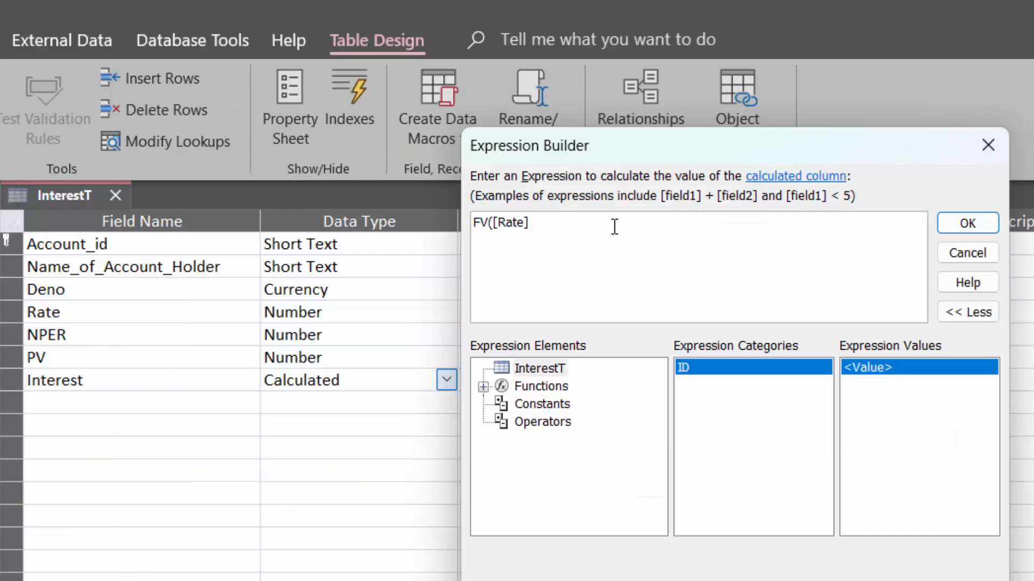
Divide the rate argument by 12 and enter [NPER]*12 as the number of periods
type("/12,")
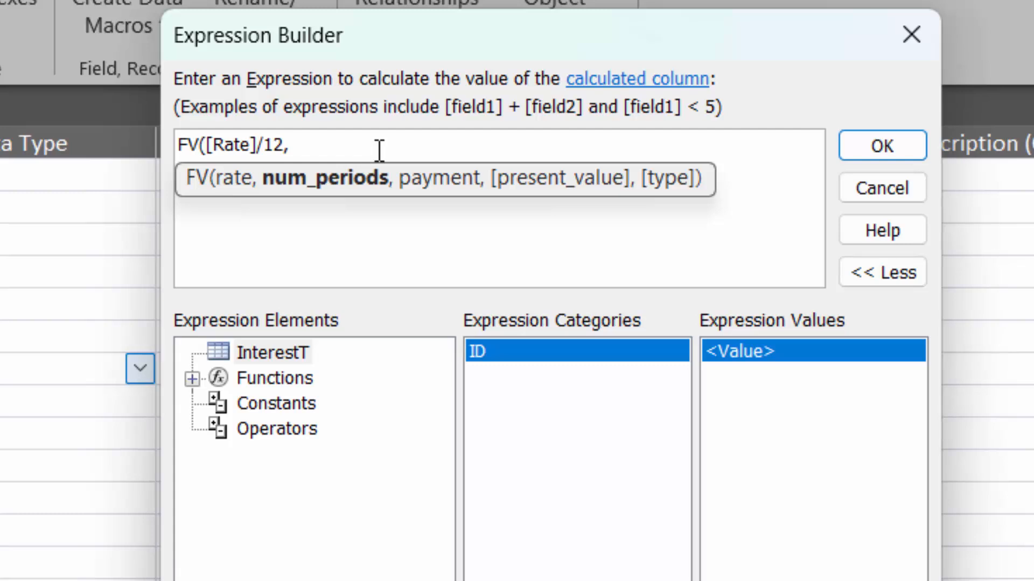
type("5")
key("BackSpace")
type("[NPER")
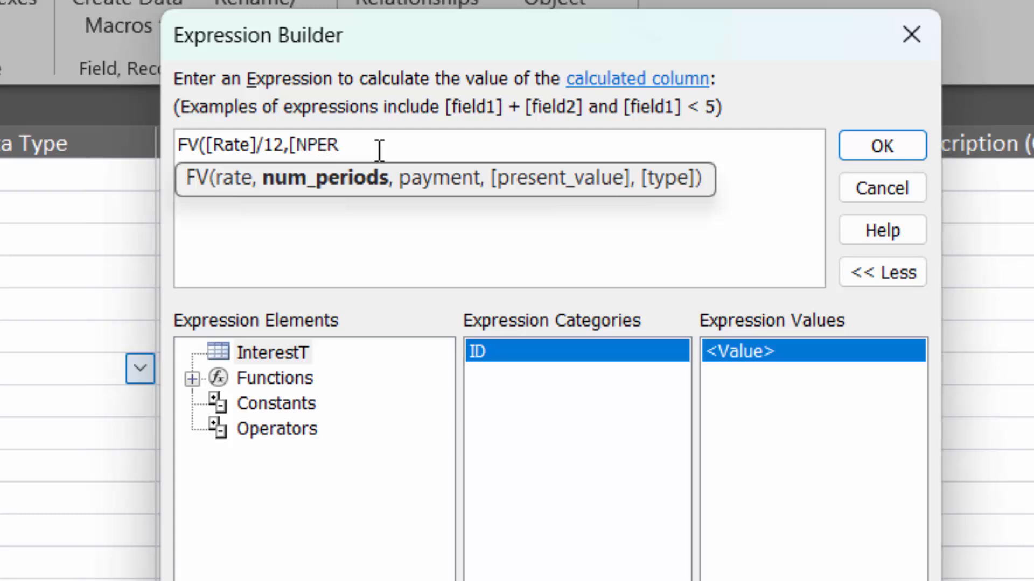
type("]*12")
type(",")
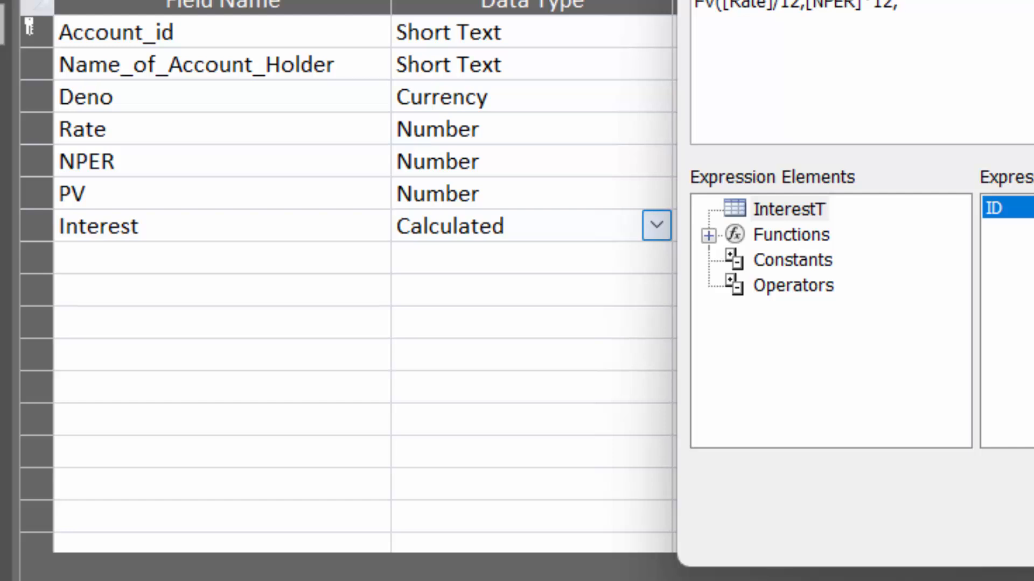
Complete the FV expression with [Deno] as the payment and [PV] as the present value, and apply it to the Interest field
type("[")
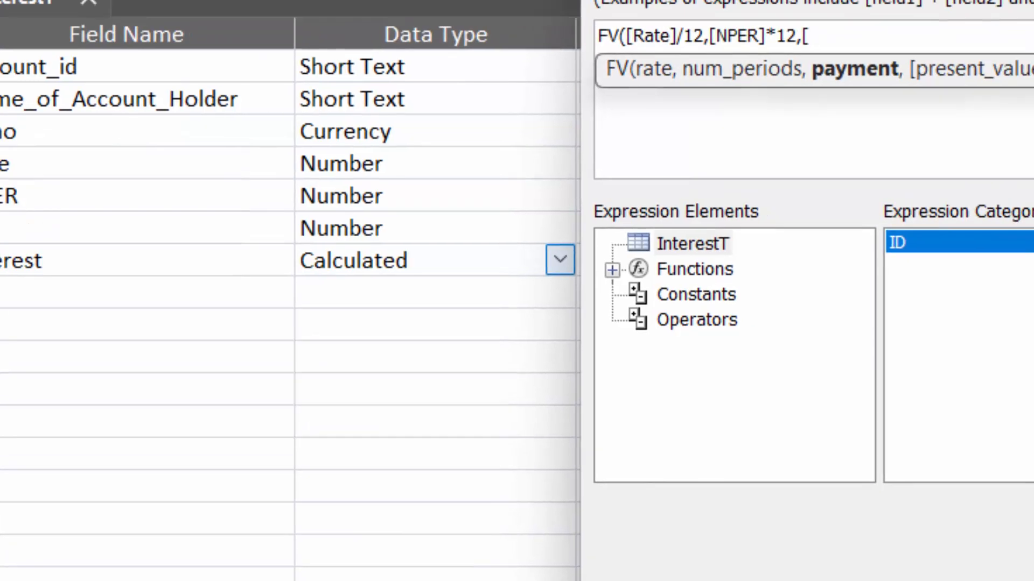
type("Den")
type("o")
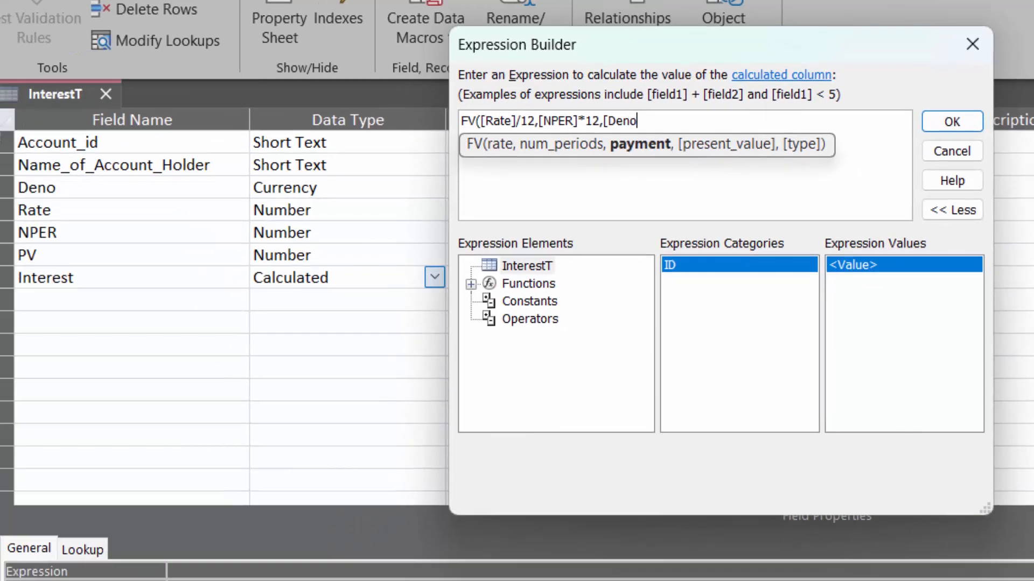
type("],")
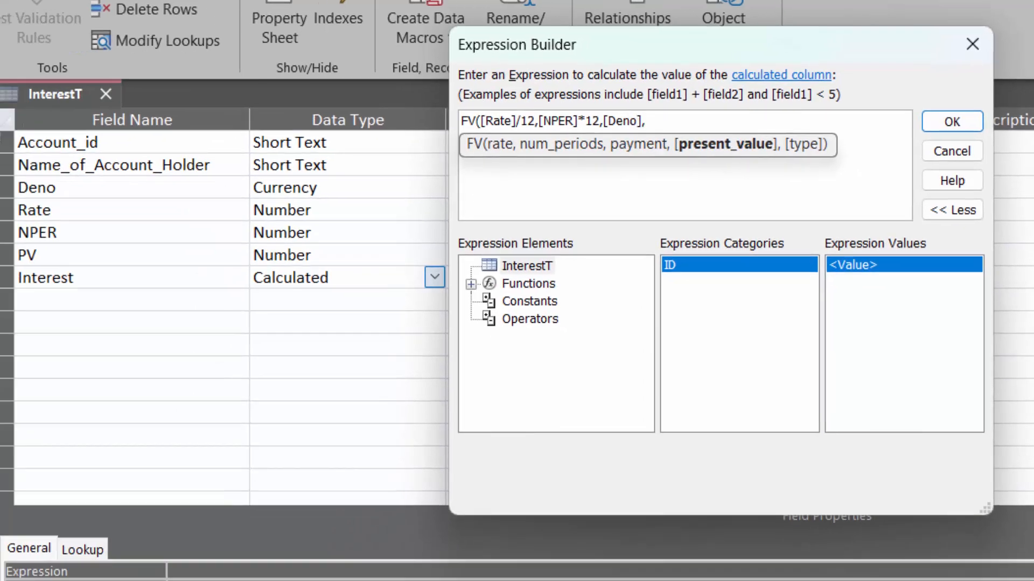
type("[PV])")
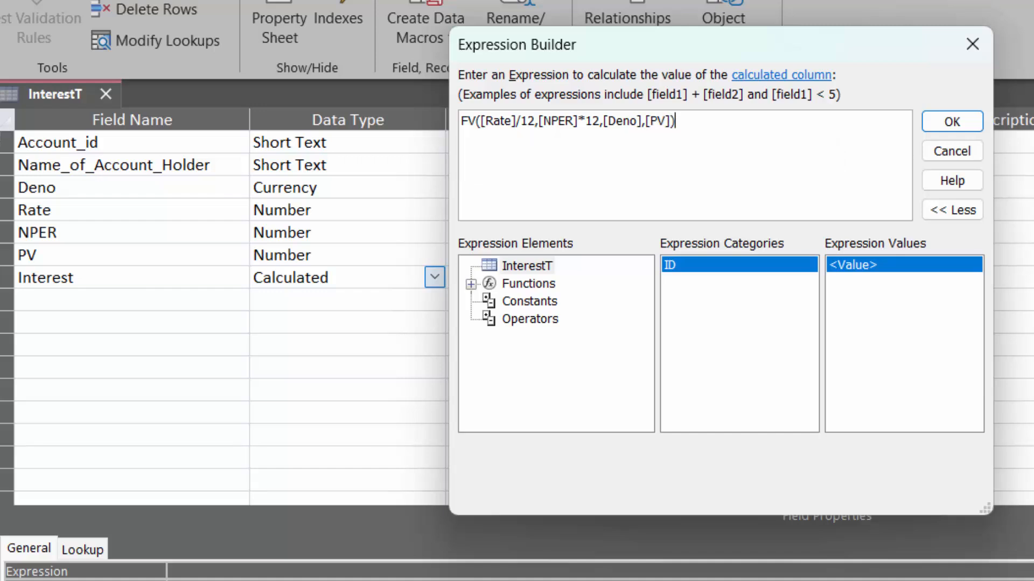
left_click(951, 129)
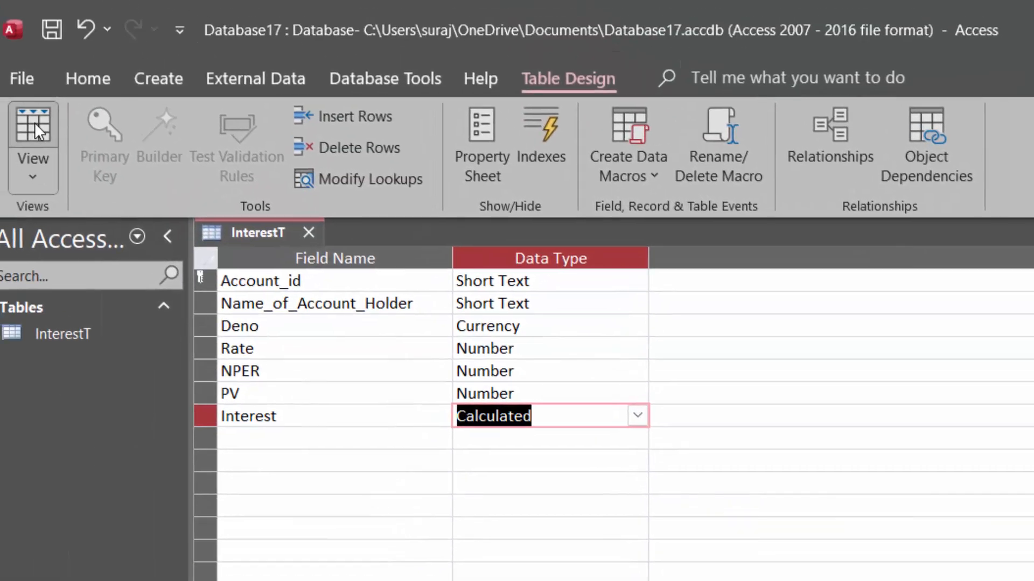
Save the InterestT table, open it in Datasheet view and fit the Name_of_Account_Holder column to its heading
left_click(4, 90)
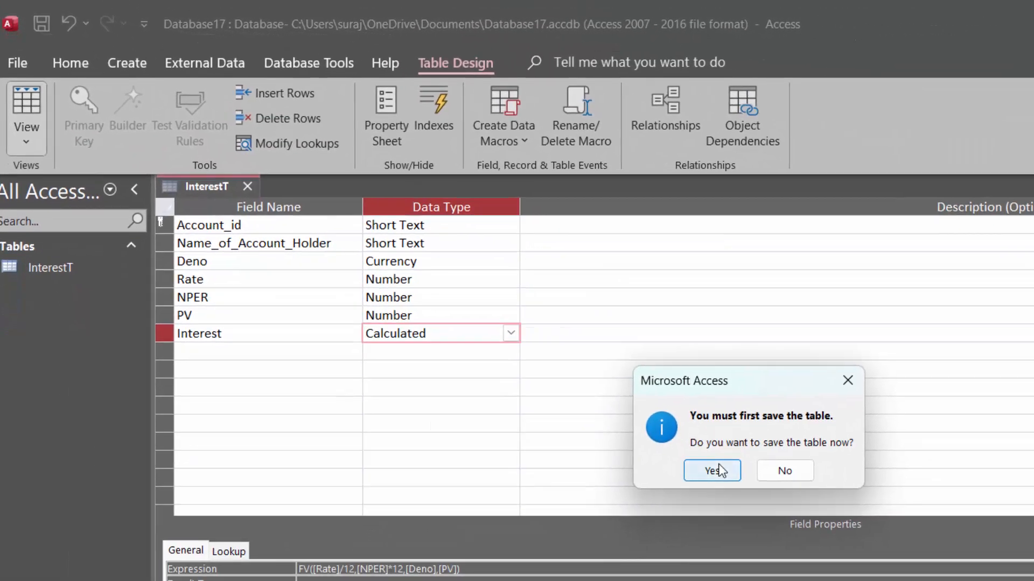
left_click(719, 470)
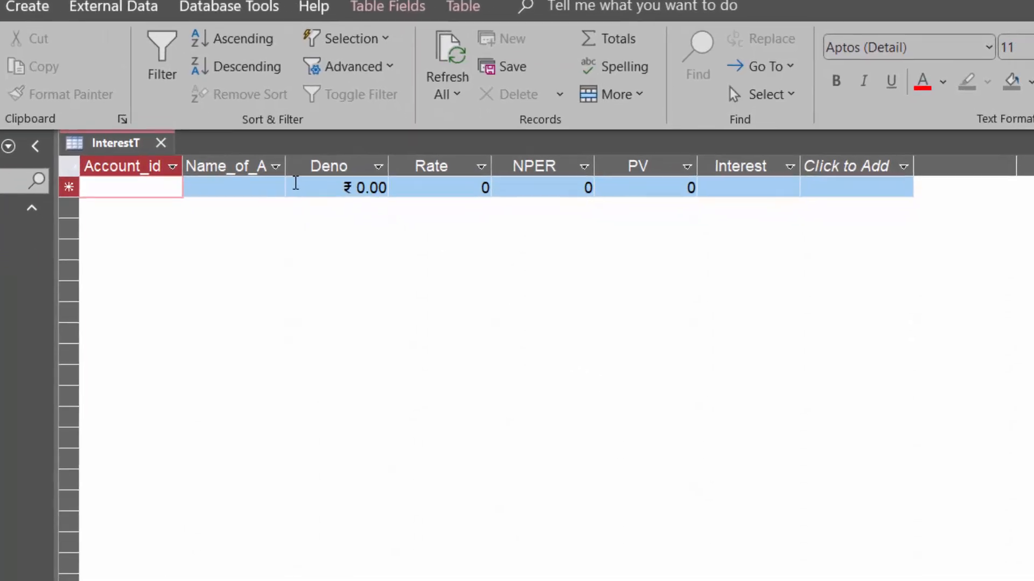
double_click(285, 165)
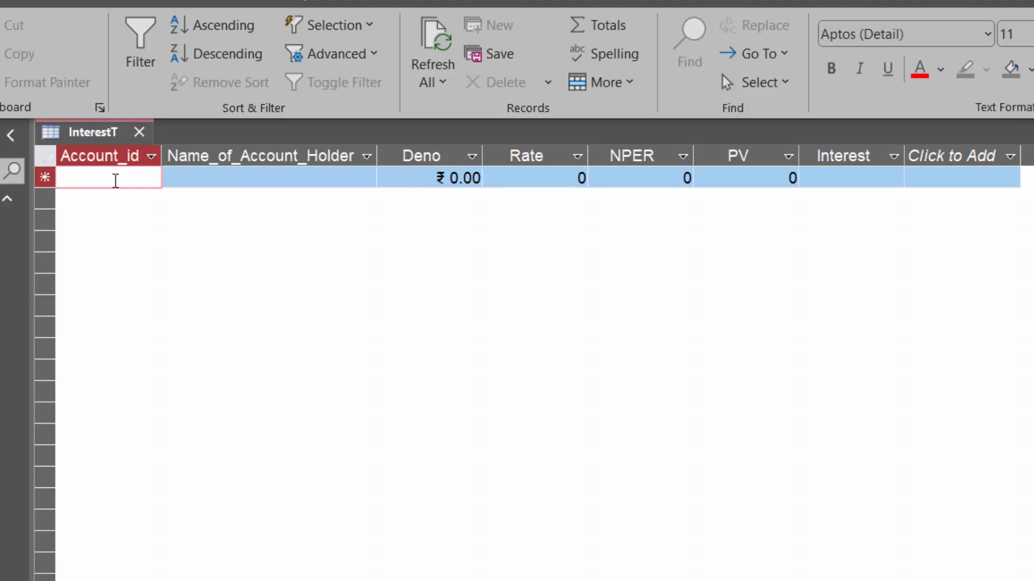
Enter the account number in the first record's Account_id field, correcting it to a shorter number
type("654646464674")
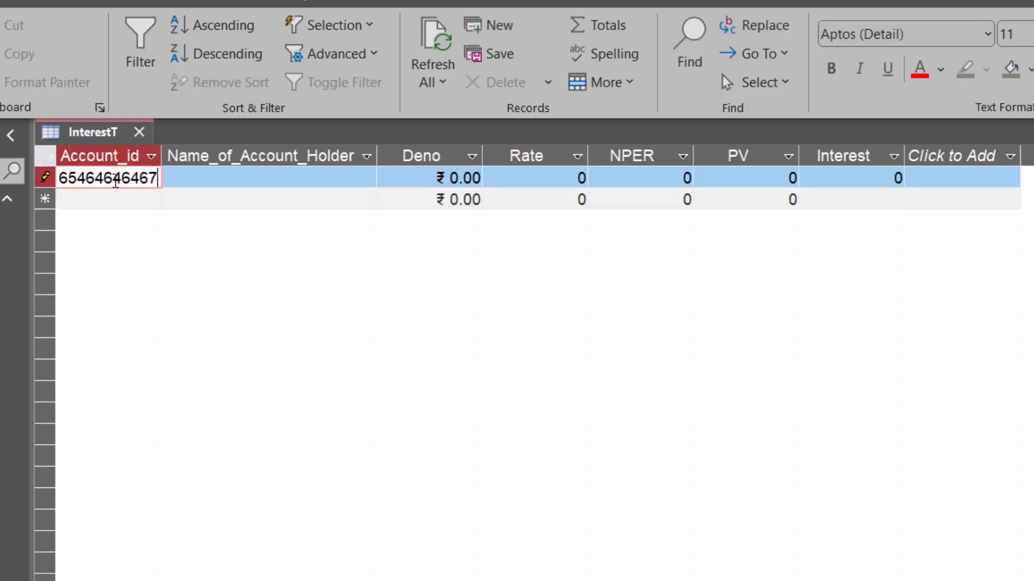
key("BackSpace")
key("BackSpace")
key("BackSpace")
key("BackSpace")
key("BackSpace")
key("BackSpace")
key("BackSpace")
key("BackSpace")
key("BackSpace")
key("BackSpace")
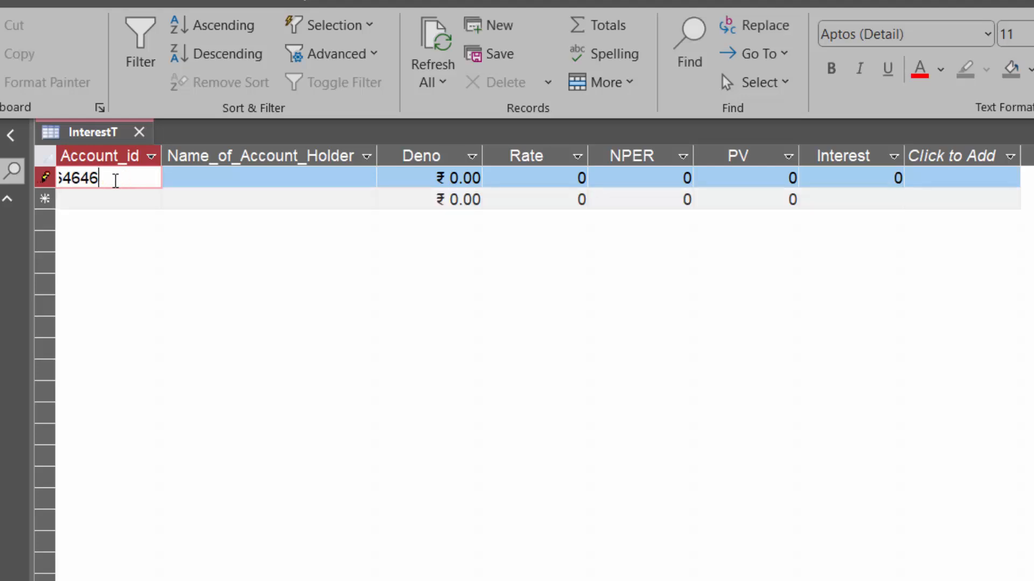
key("BackSpace")
key("BackSpace")
type("6666667")
Fill in the first record's account holder name, a Deno of 500 and a Rate of 6.2
left_click(286, 183)
type("R")
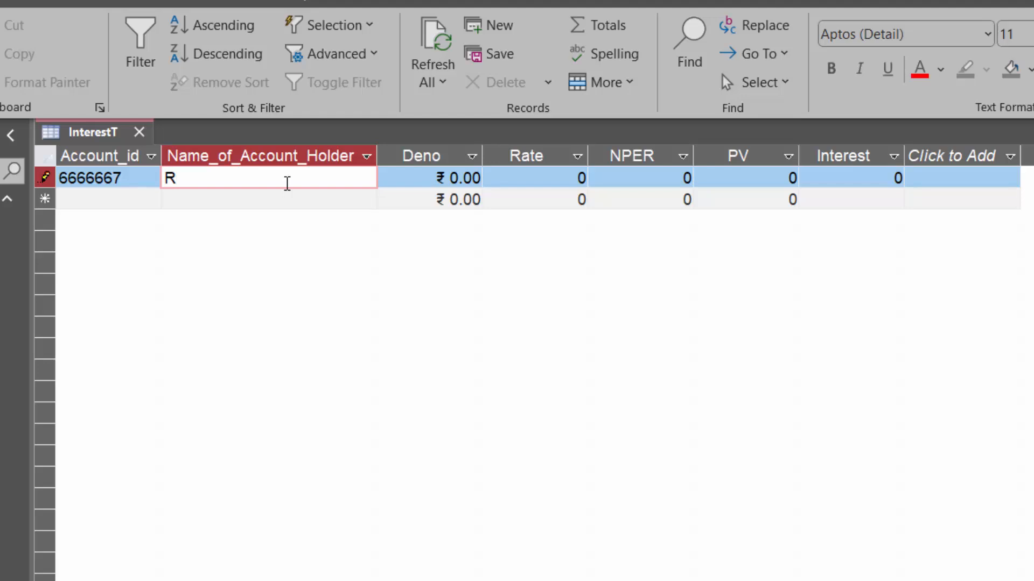
type("am")
key("Tab")
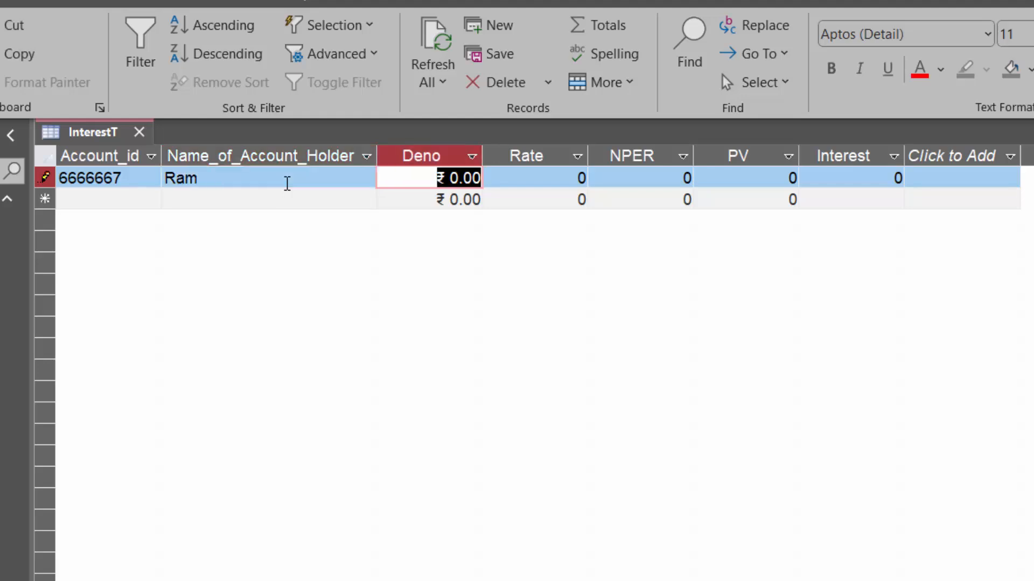
type("500")
key("Tab")
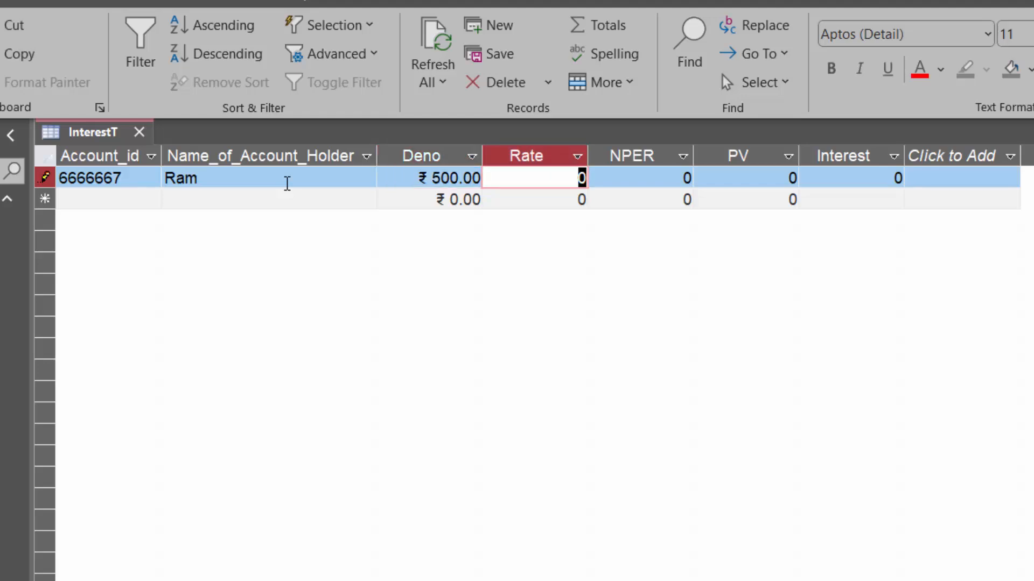
type("6.2")
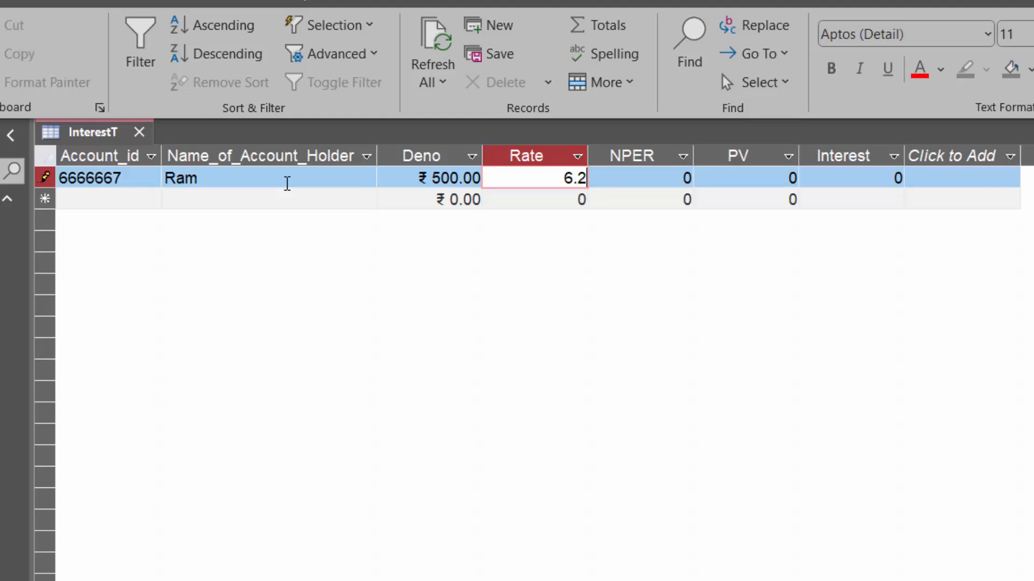
key("Tab")
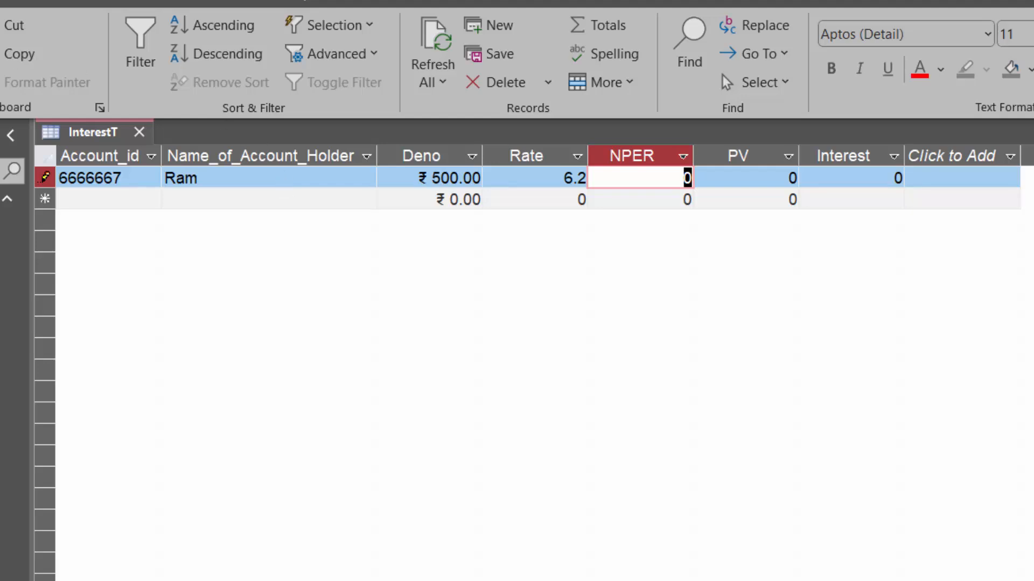
Format the Rate field as a percentage in the table design and return to the datasheet, saving the table
left_click(1, 82)
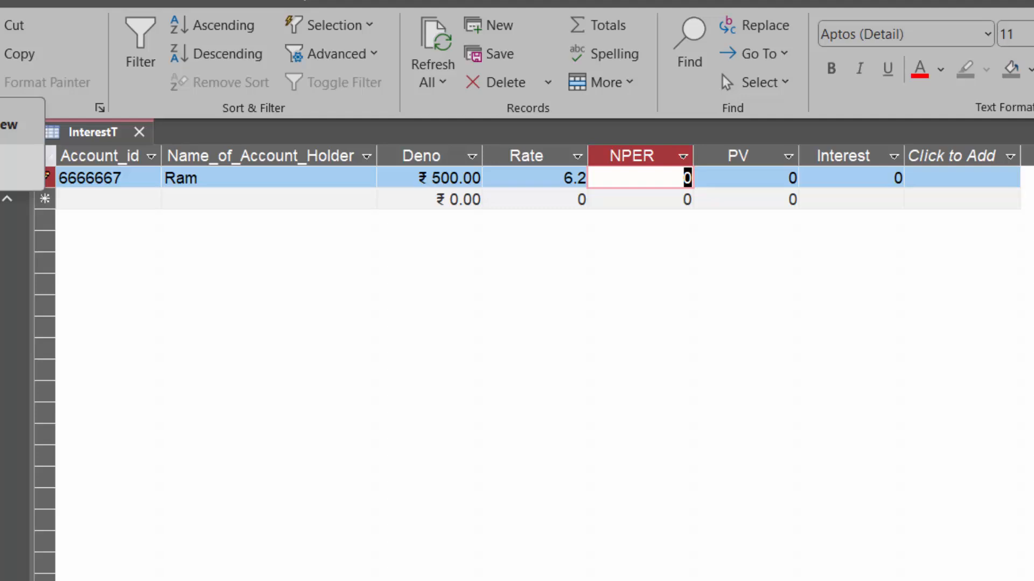
left_click(11, 162)
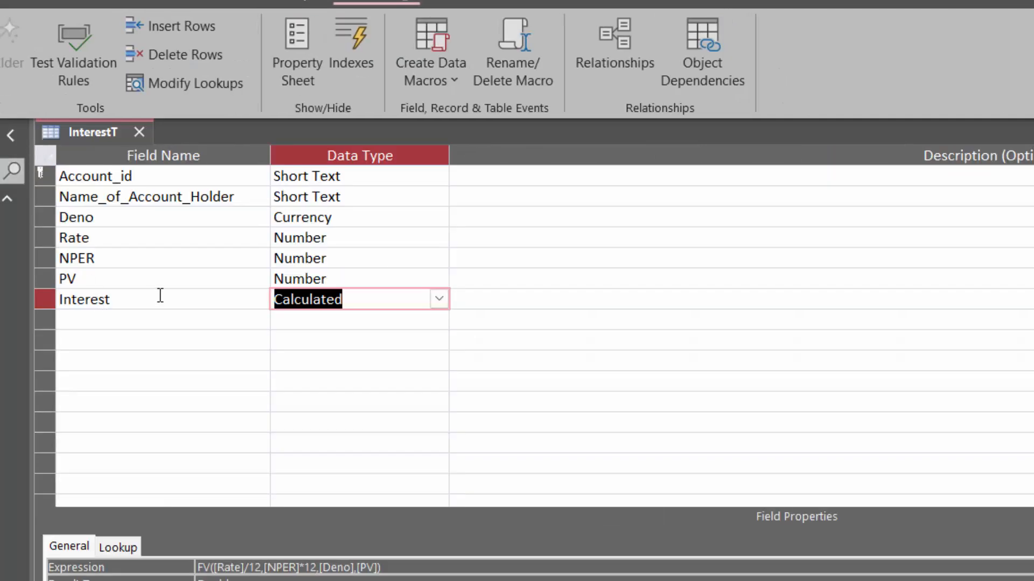
left_click(370, 238)
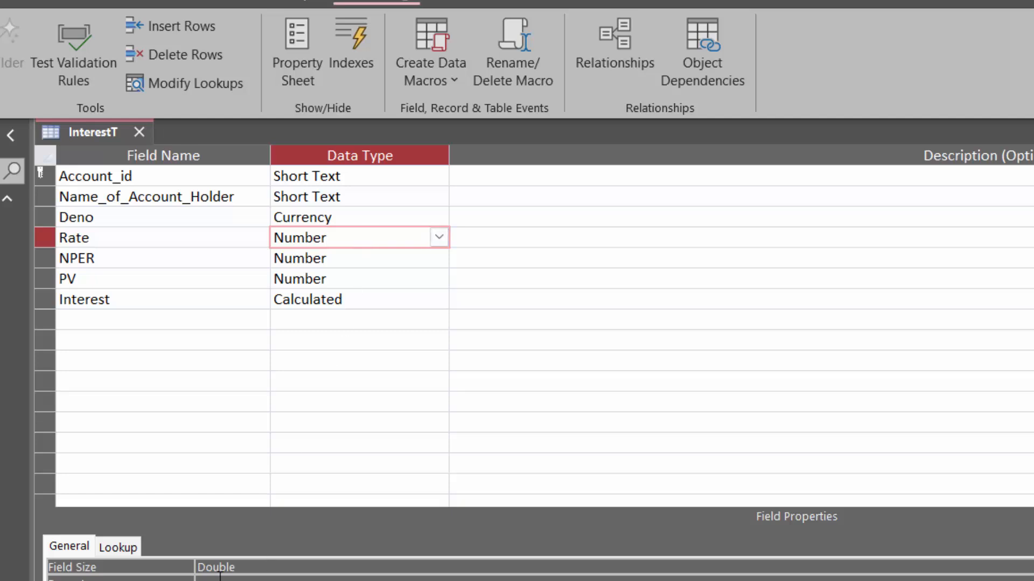
left_click(222, 577)
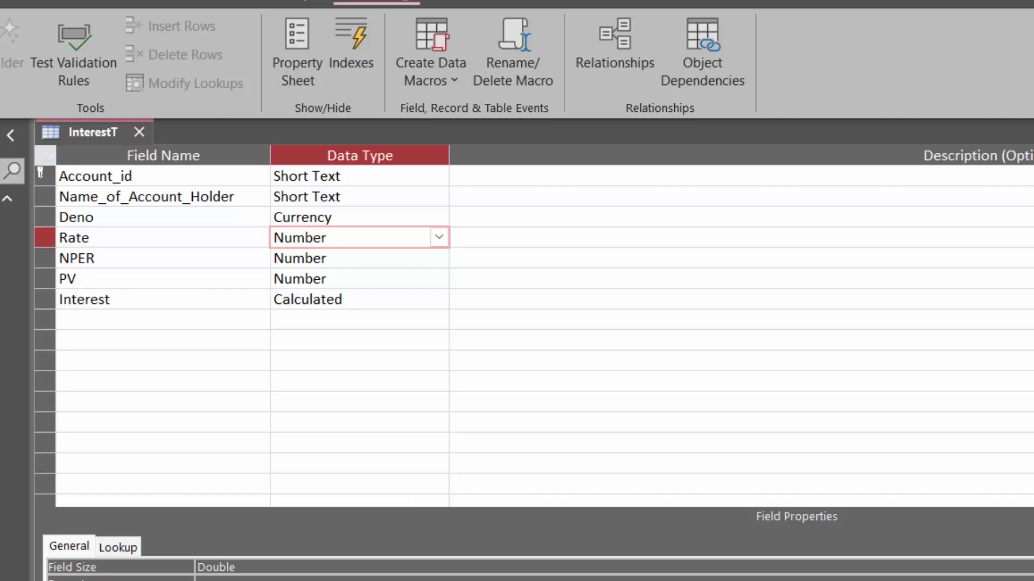
left_click(222, 580)
left_click(0, 46)
left_click(668, 455)
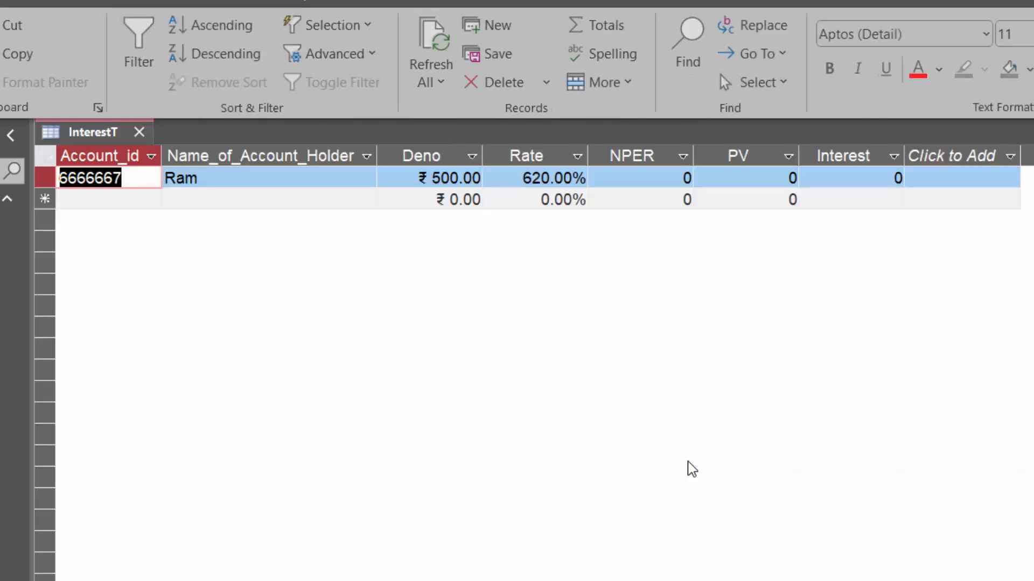
Correct the first record's Rate to 6.20%
left_click(553, 179)
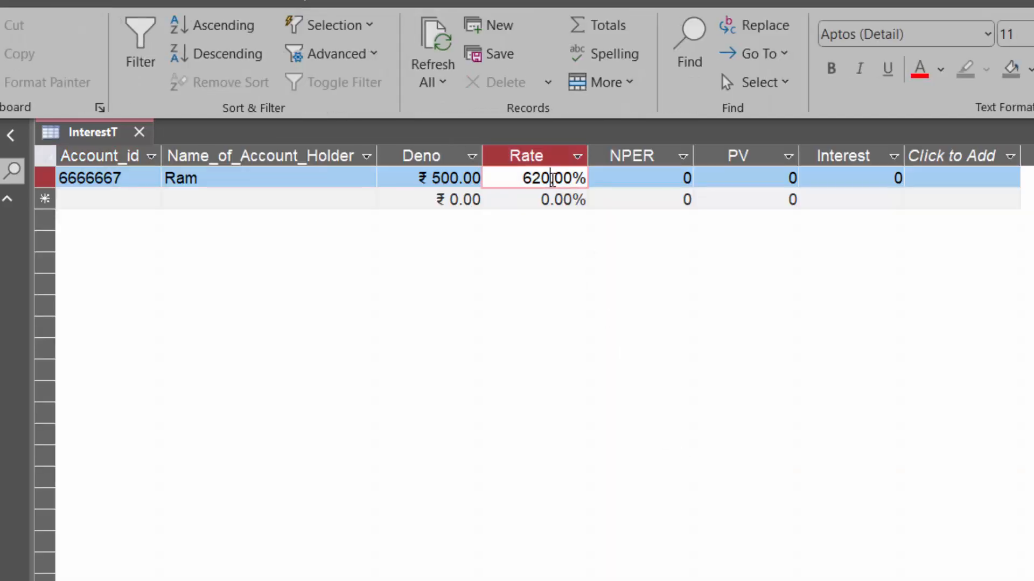
key("BackSpace")
key("BackSpace")
type("2")
Set the first record's NPER to 5 and fit the PV and Interest columns to their contents
left_click(631, 177)
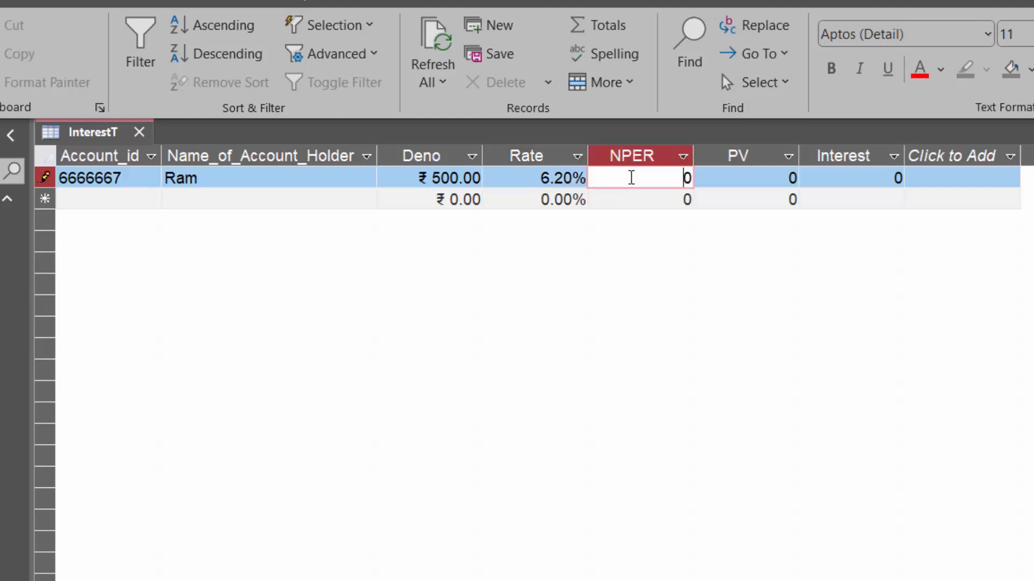
key("BackSpace")
type("5")
key("Tab")
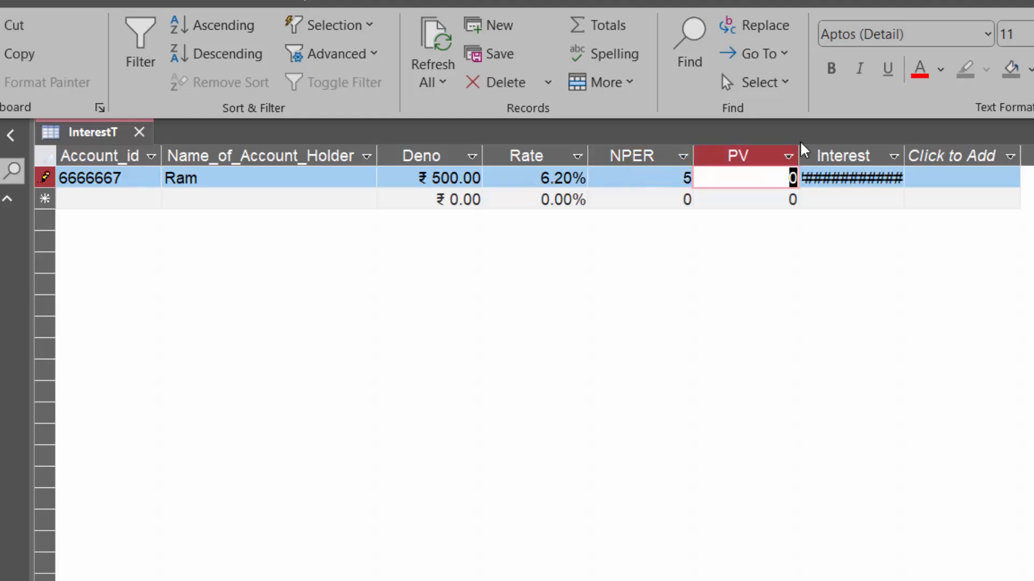
double_click(799, 151)
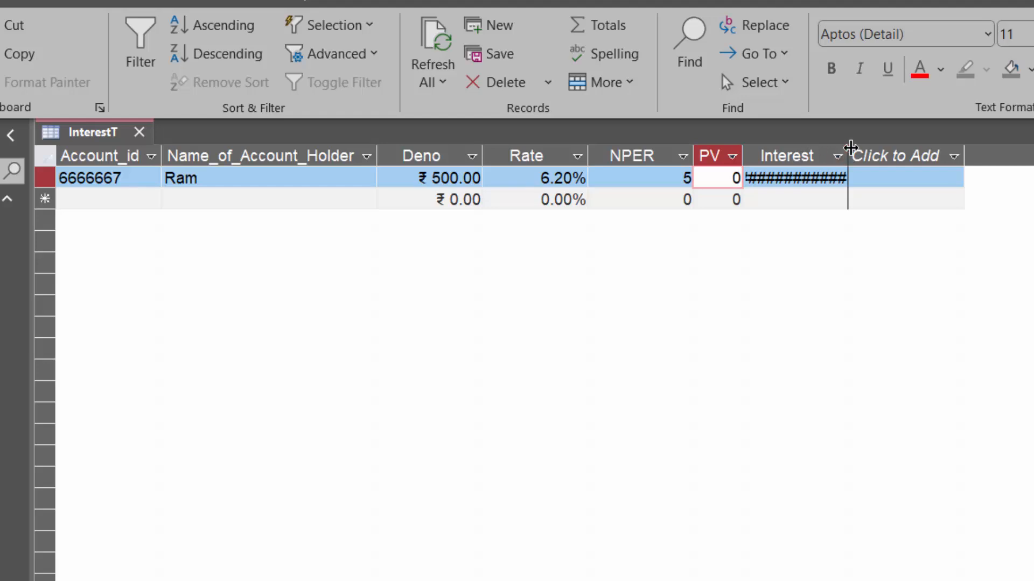
double_click(847, 150)
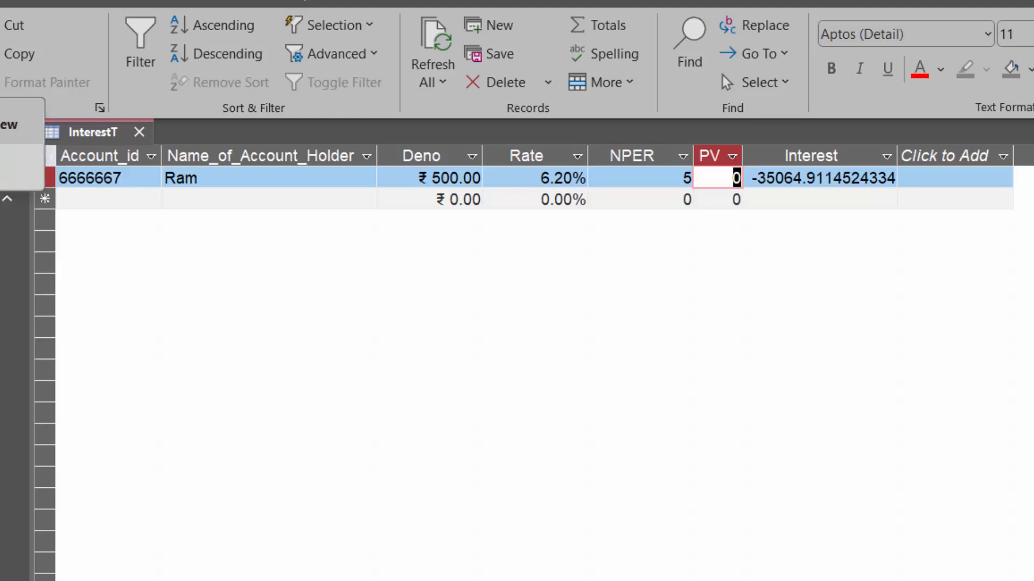
Put a minus sign before FV in the Interest field's expression, then save the table and return to the datasheet
left_click(13, 168)
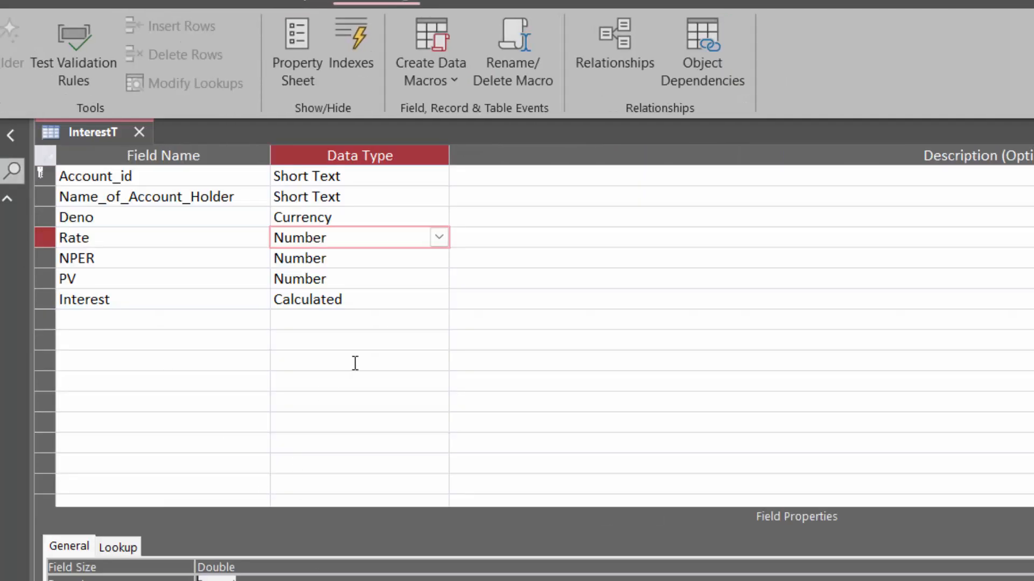
left_click(394, 303)
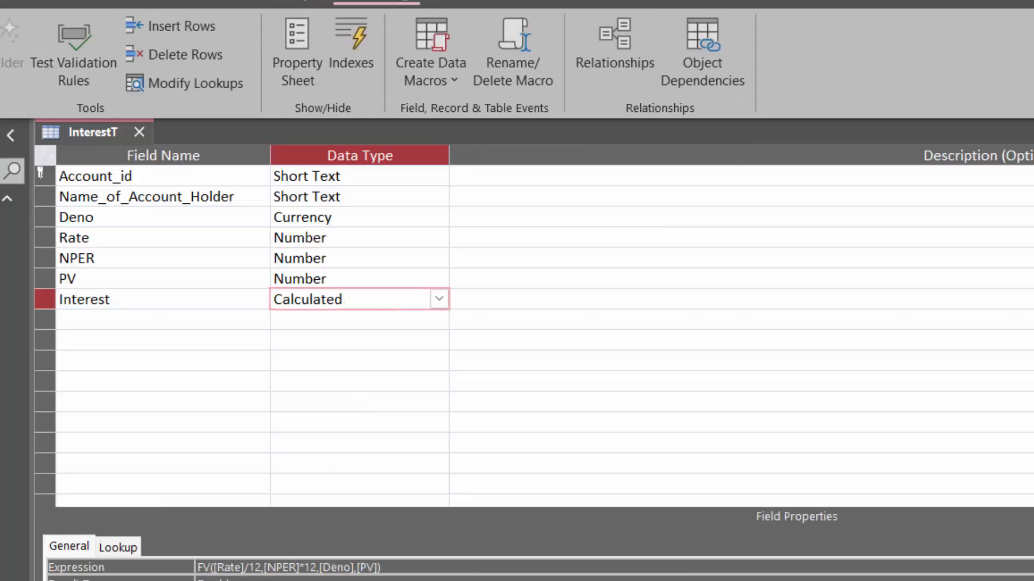
left_click(429, 564)
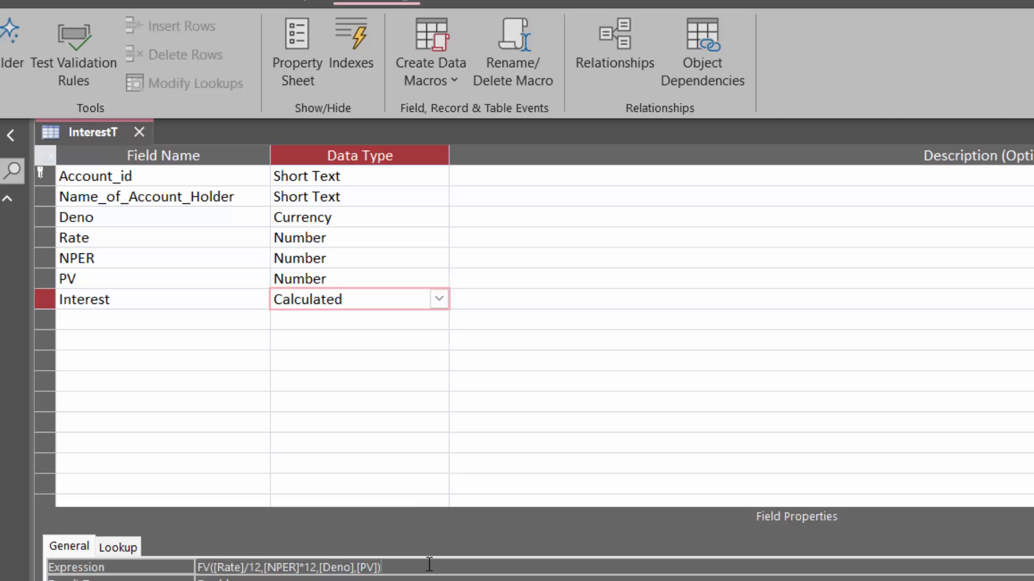
right_click(429, 564)
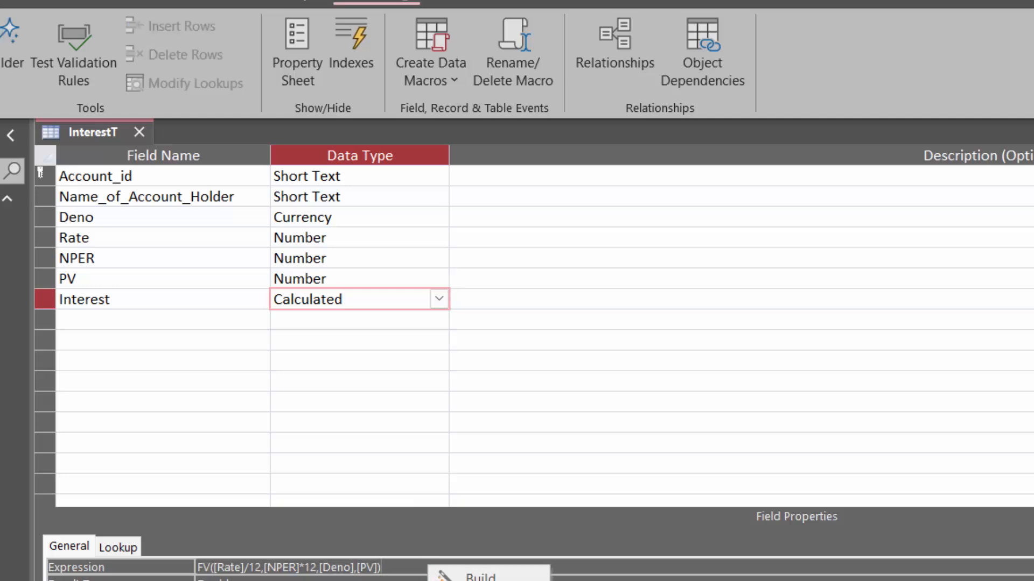
left_click(464, 580)
left_click(457, 264)
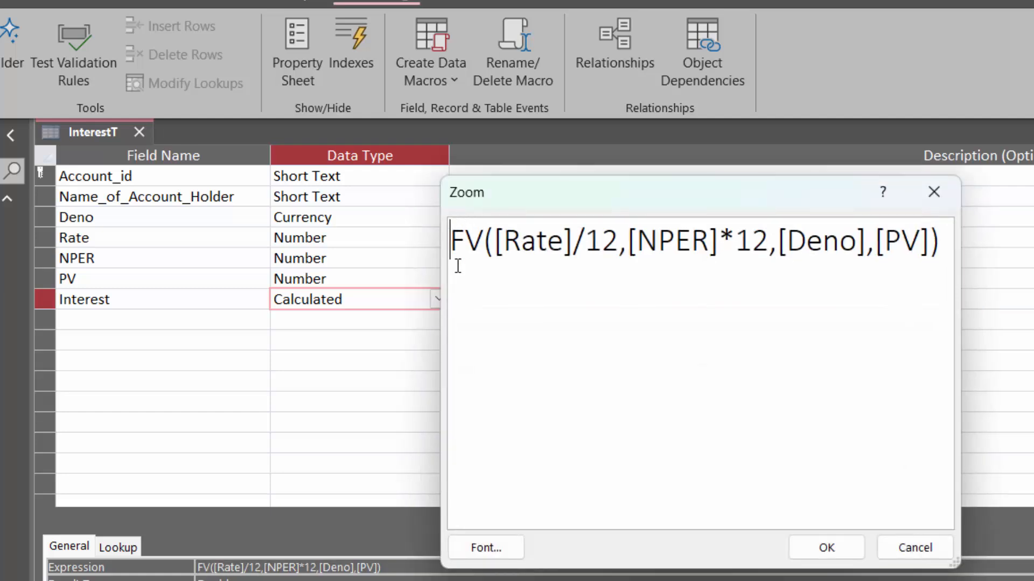
type("-")
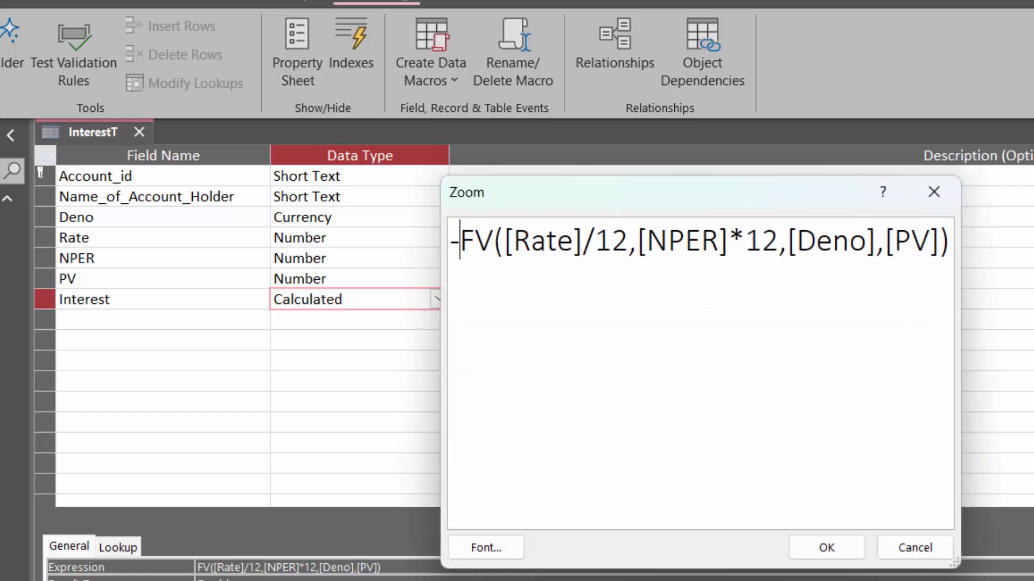
left_click(825, 547)
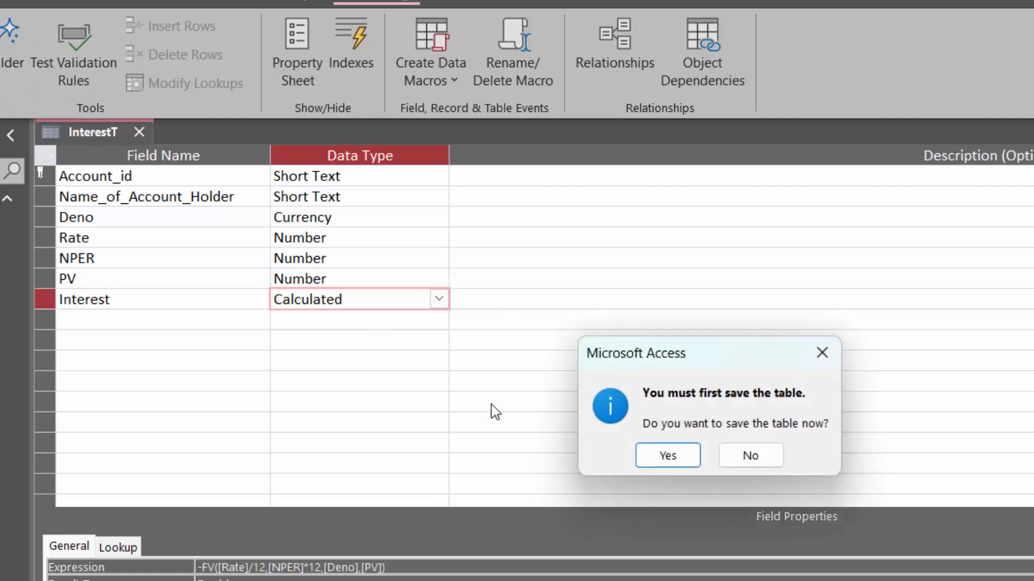
left_click(689, 461)
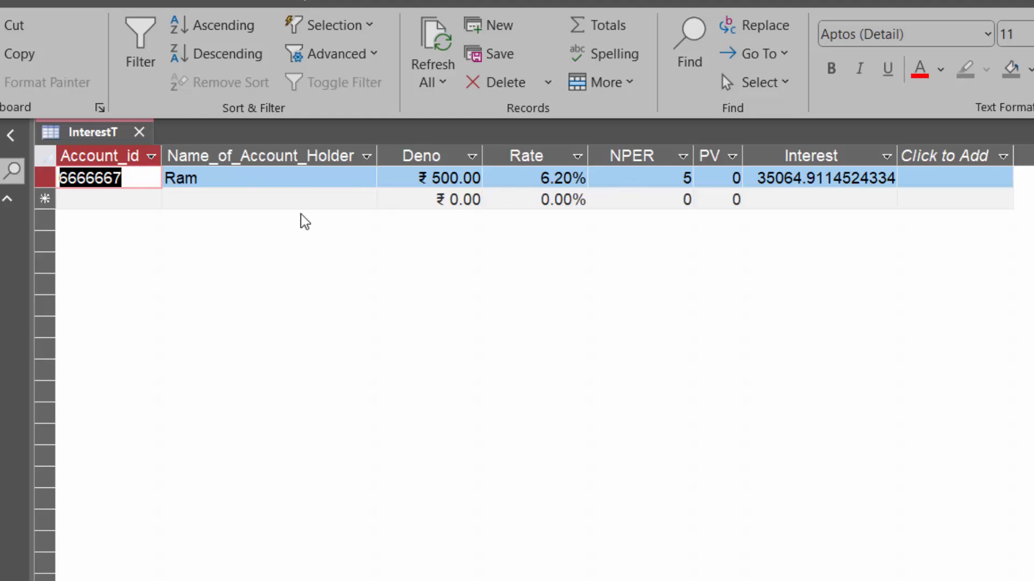
Start a second record with the account number and the account holder's name
left_click(95, 200)
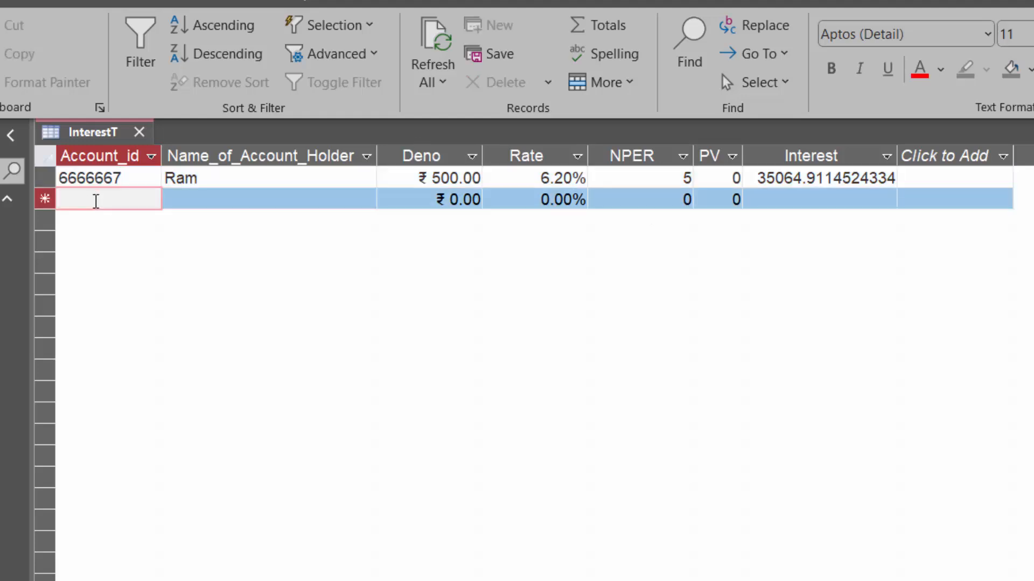
type("6666")
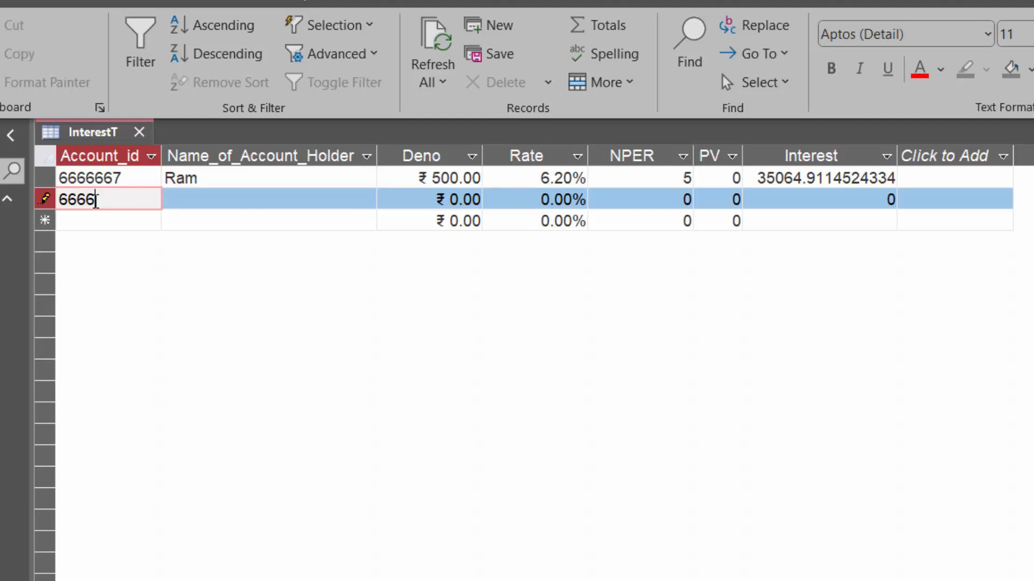
type("654")
key("Tab")
type("S")
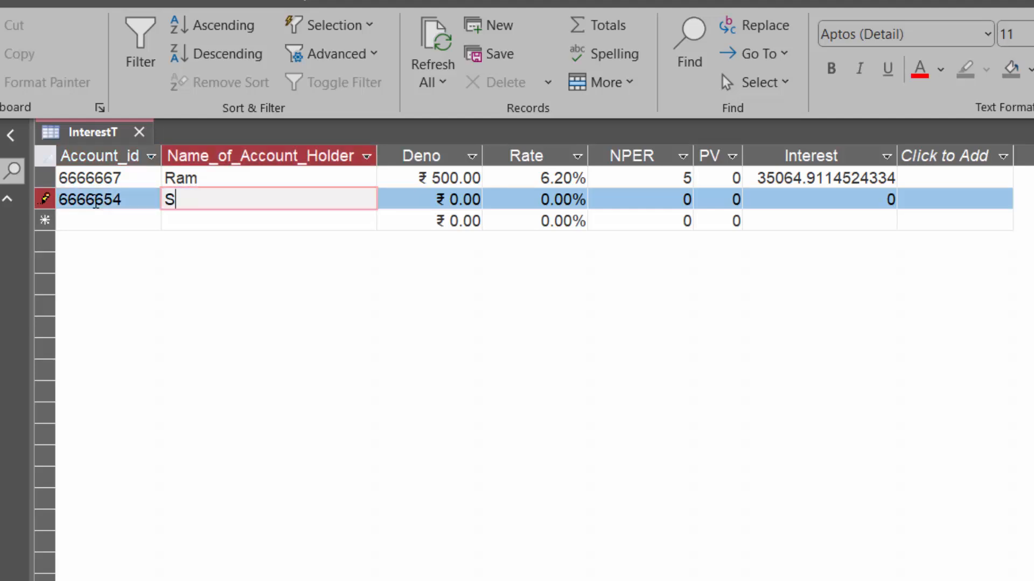
type("hyam")
key("Tab")
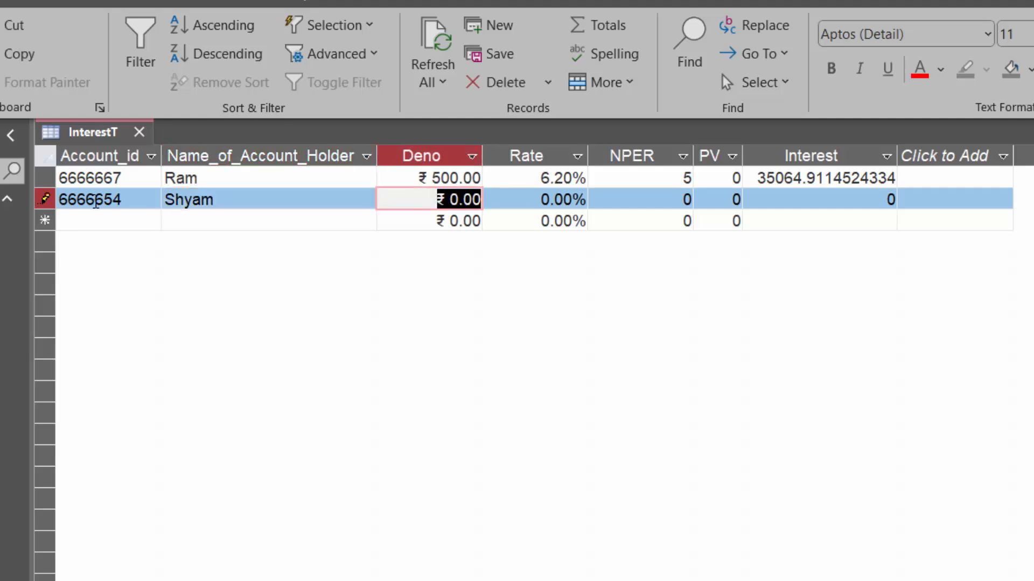
Set the second record's Deno to 600, Rate to 6.20% and NPER to 5
type("6")
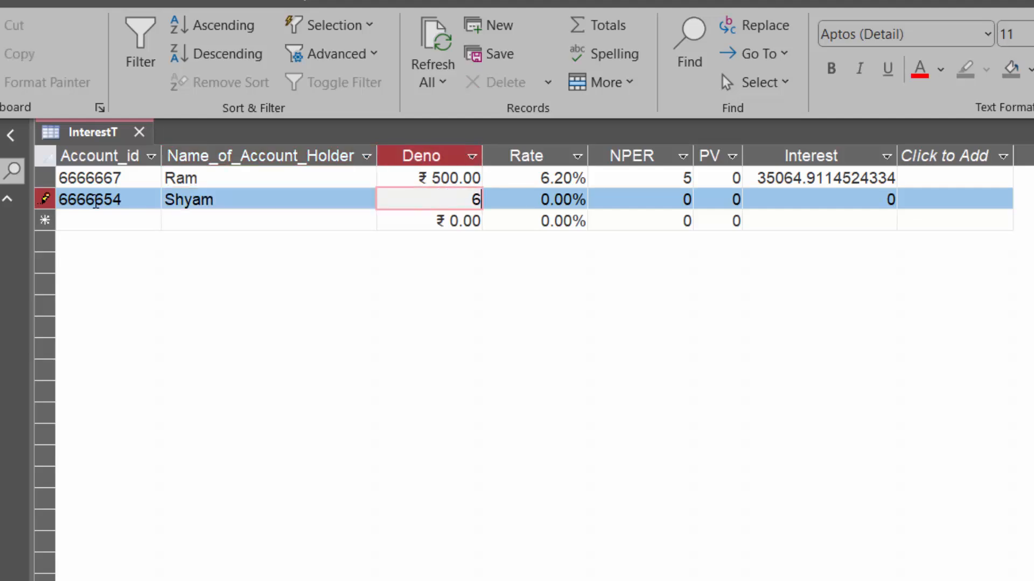
type("00")
key("Tab")
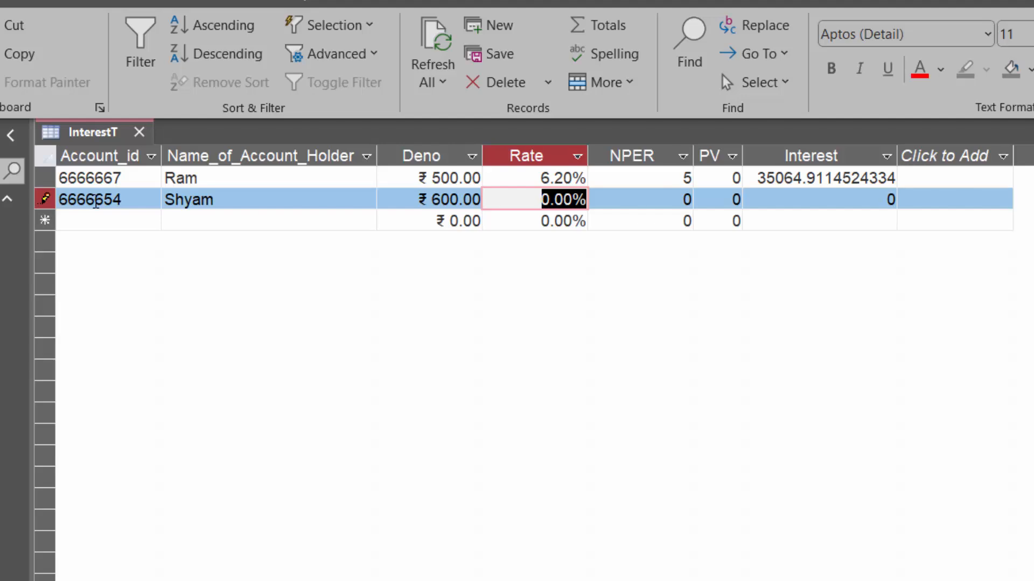
type("6.")
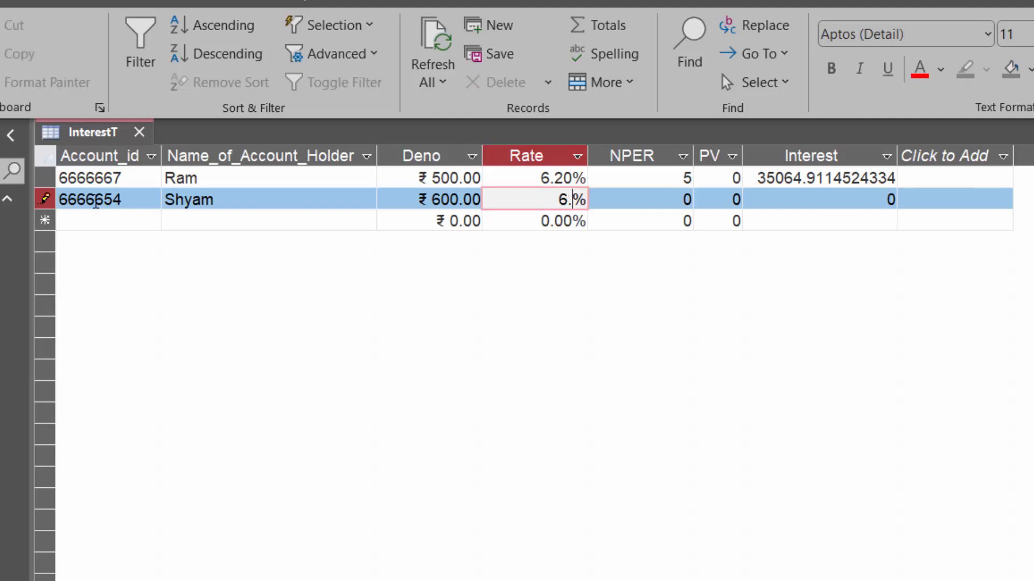
type("20")
key("Tab")
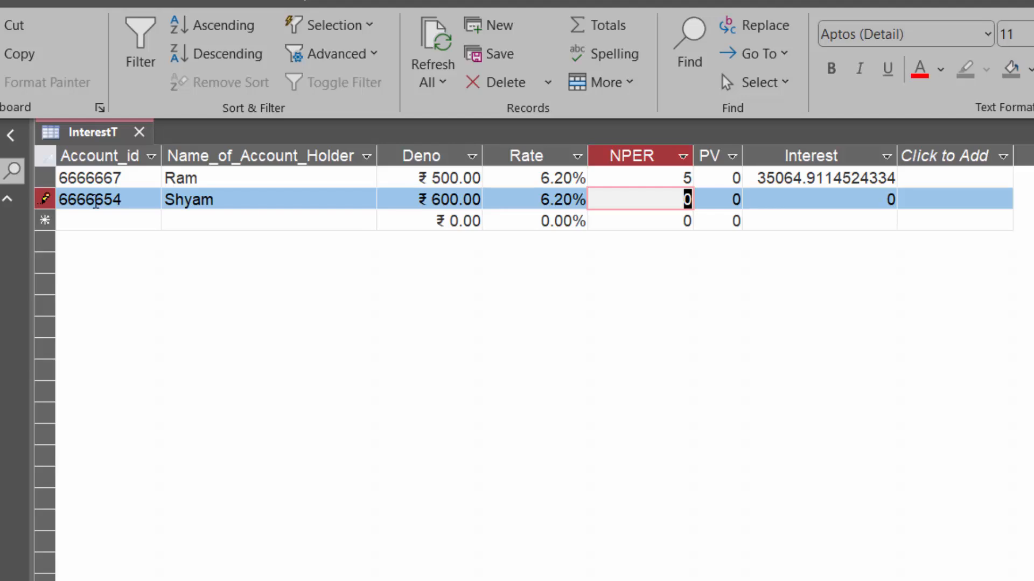
type("5")
key("Tab")
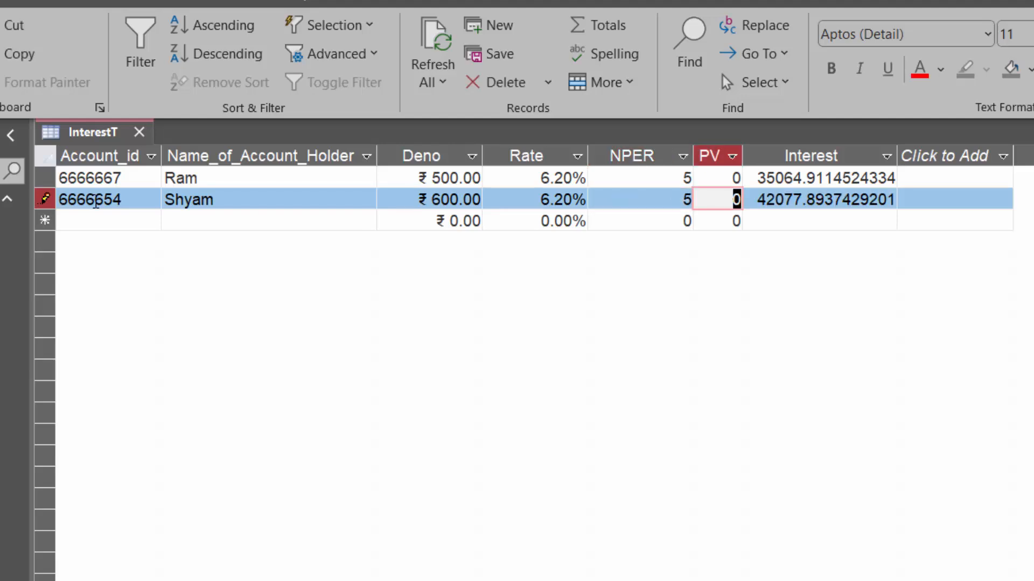